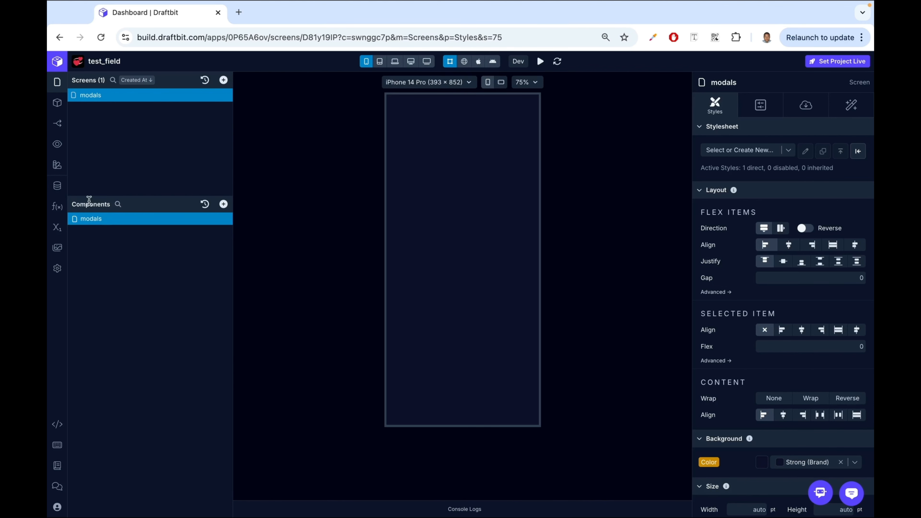
# - Add a Modal component to the modals screen and select it
pyautogui.click(224, 205)
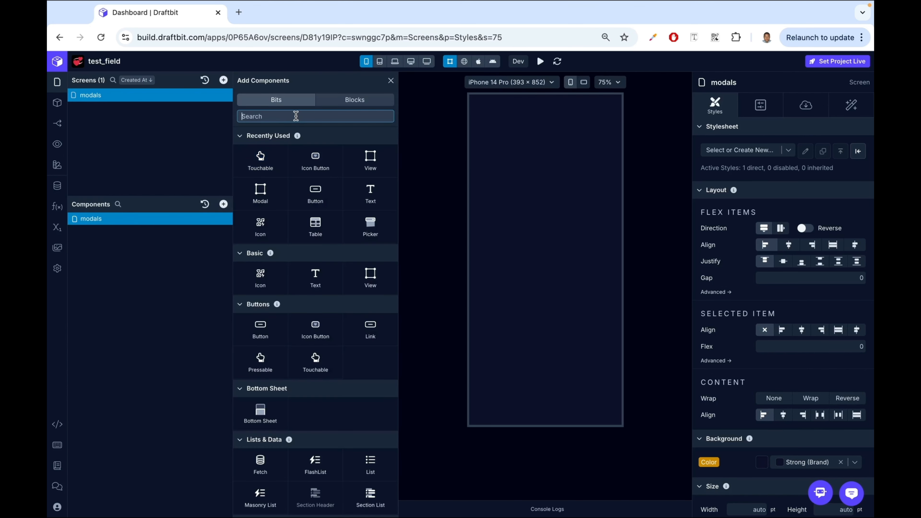
pyautogui.write('modal')
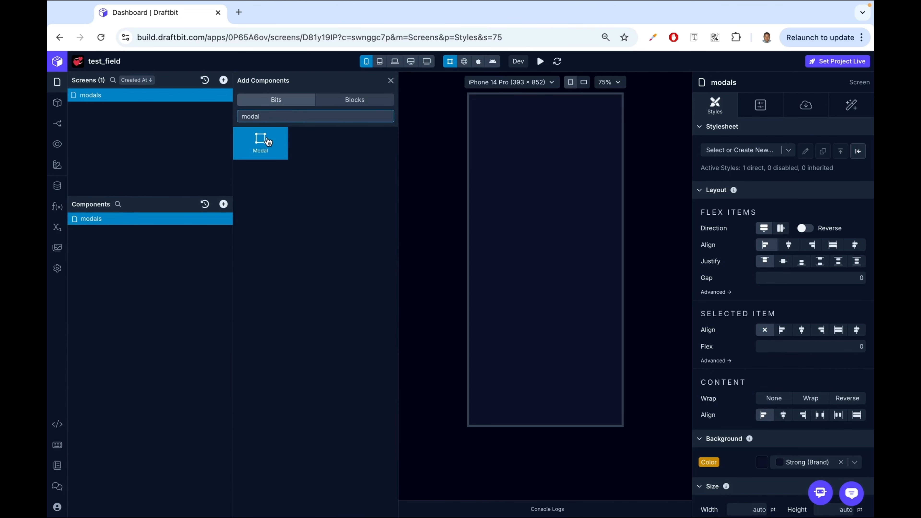
pyautogui.click(261, 142)
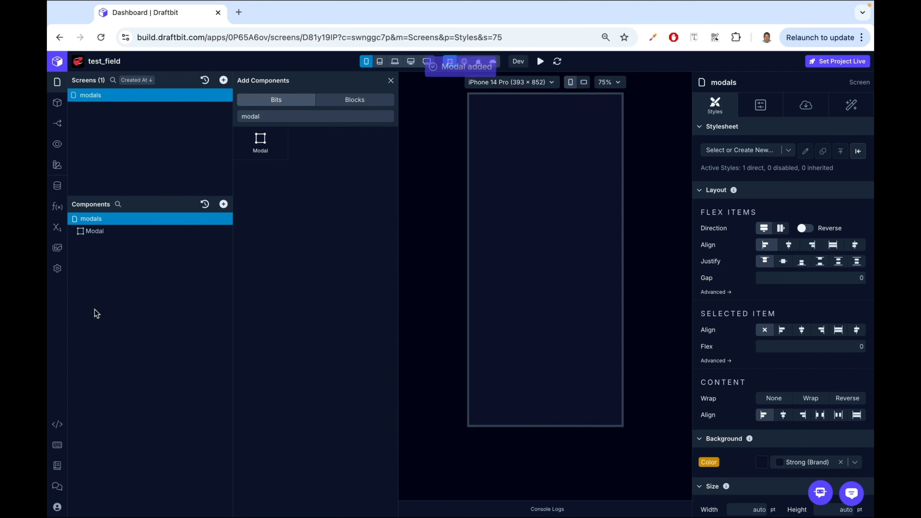
pyautogui.click(102, 232)
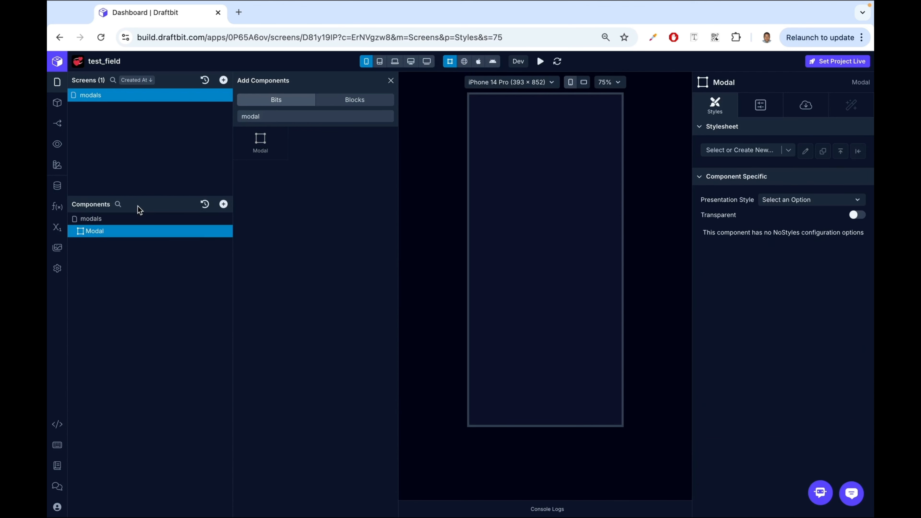
pyautogui.click(391, 80)
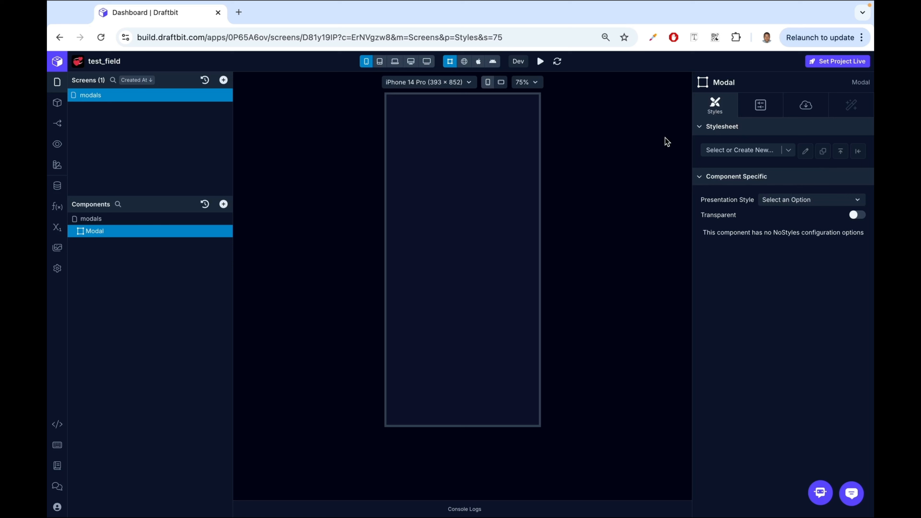
# - Review the Modal's configuration and data properties and switch the canvas to web preview
pyautogui.click(762, 106)
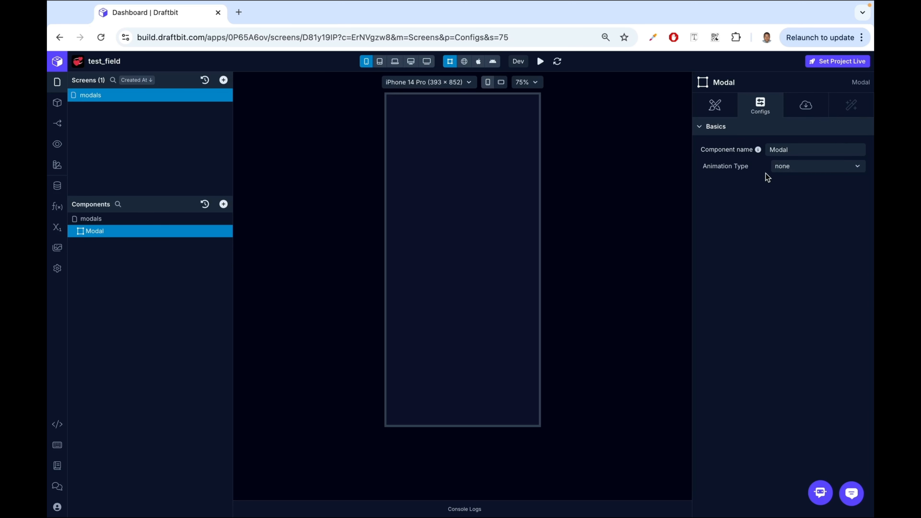
pyautogui.click(802, 110)
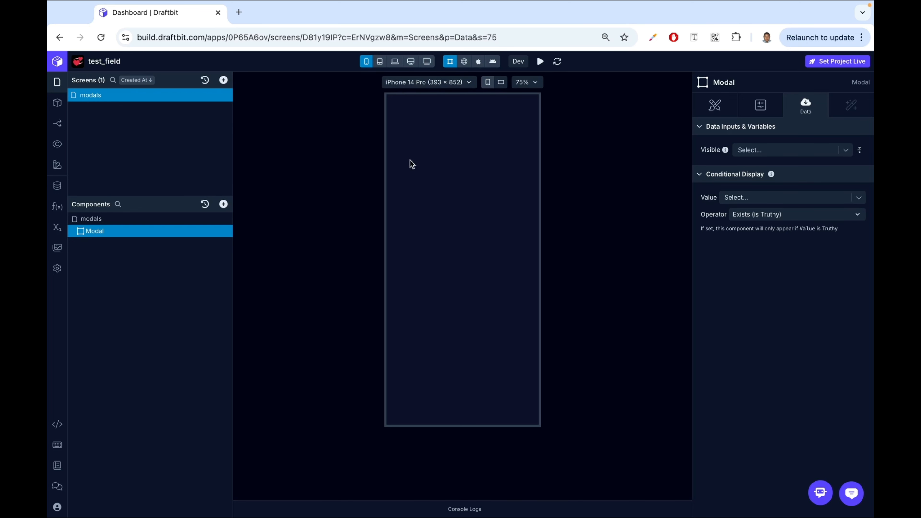
pyautogui.click(465, 61)
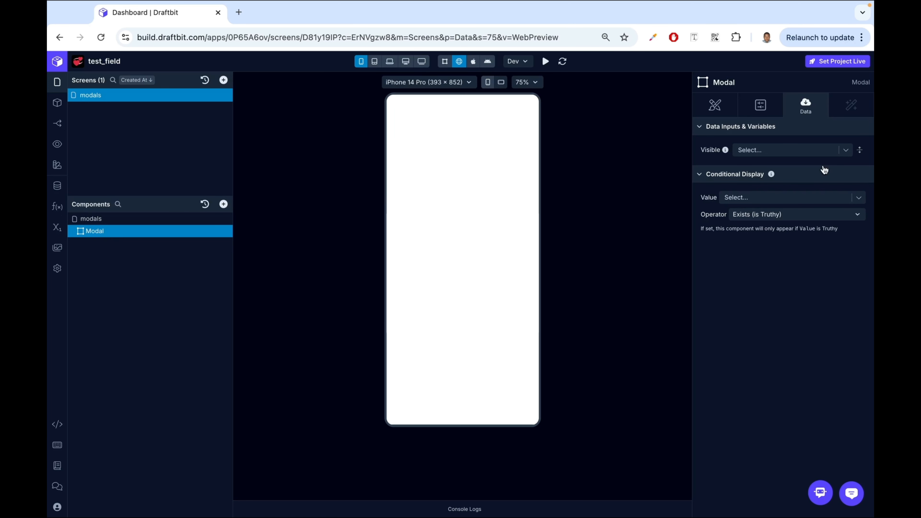
# - Set the Modal's Visible property to the JSON value false
pyautogui.click(809, 150)
pyautogui.write('false')
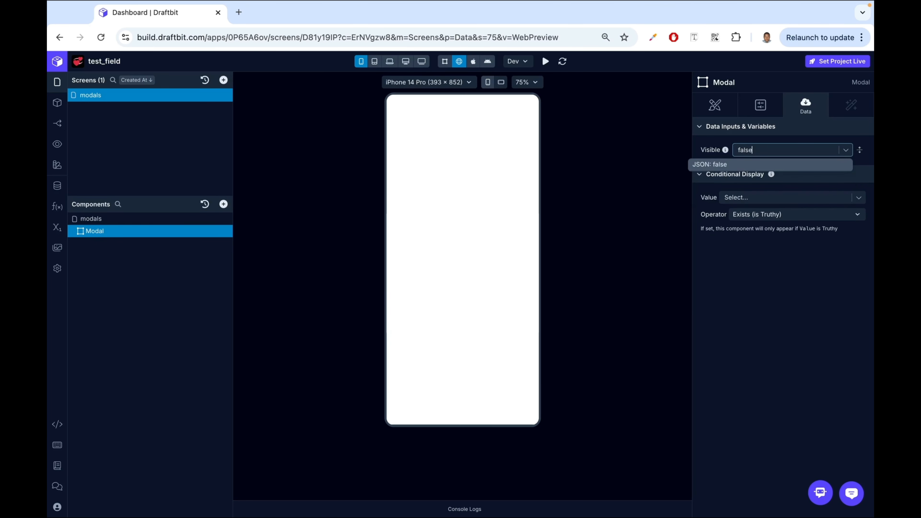
pyautogui.click(765, 165)
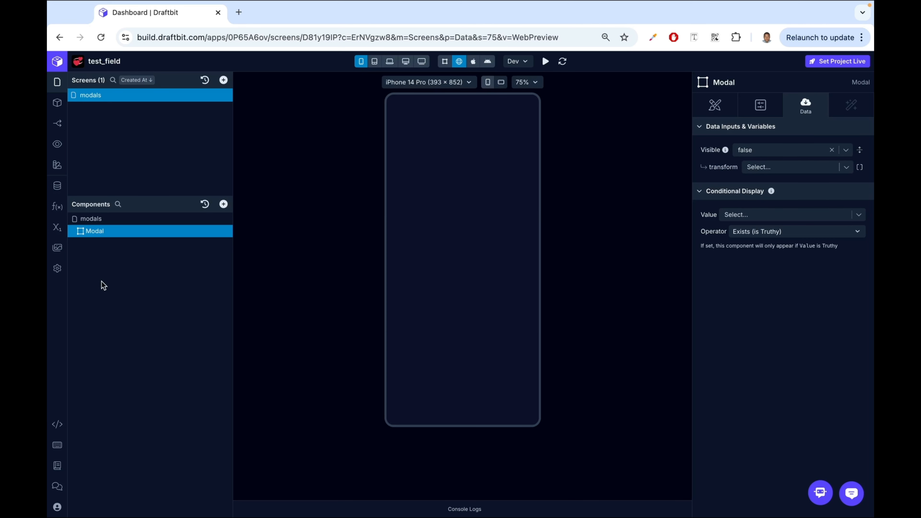
# - Create a Boolean screen variable named openModal with initial value false
pyautogui.click(58, 229)
pyautogui.click(799, 125)
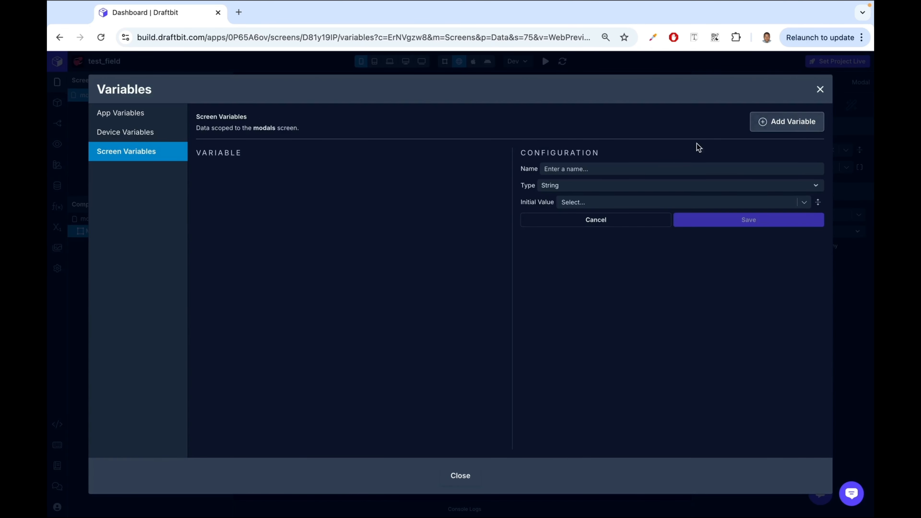
pyautogui.click(610, 169)
pyautogui.write('open')
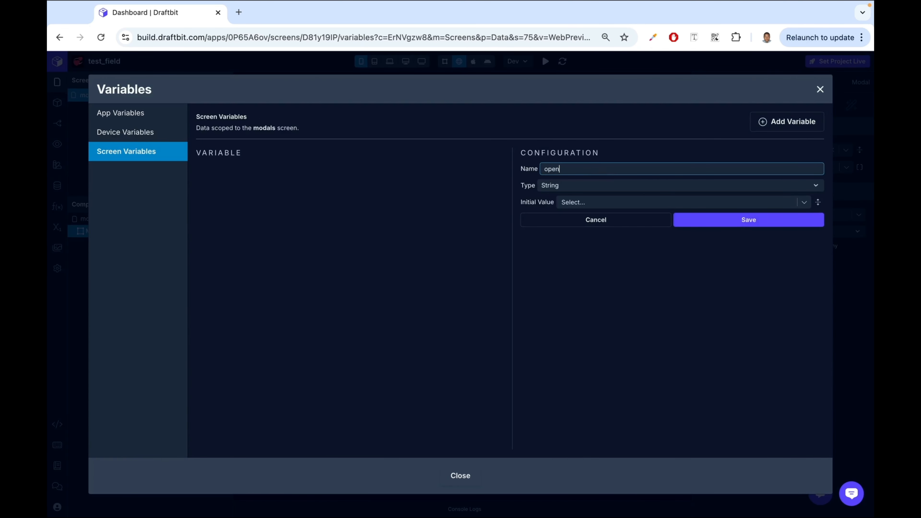
pyautogui.write('Mod')
pyautogui.click(569, 188)
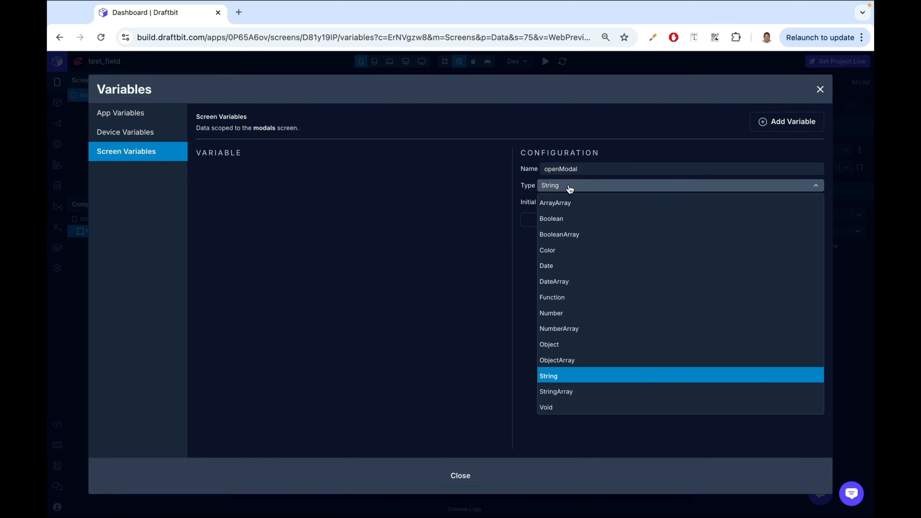
pyautogui.click(574, 219)
pyautogui.click(605, 205)
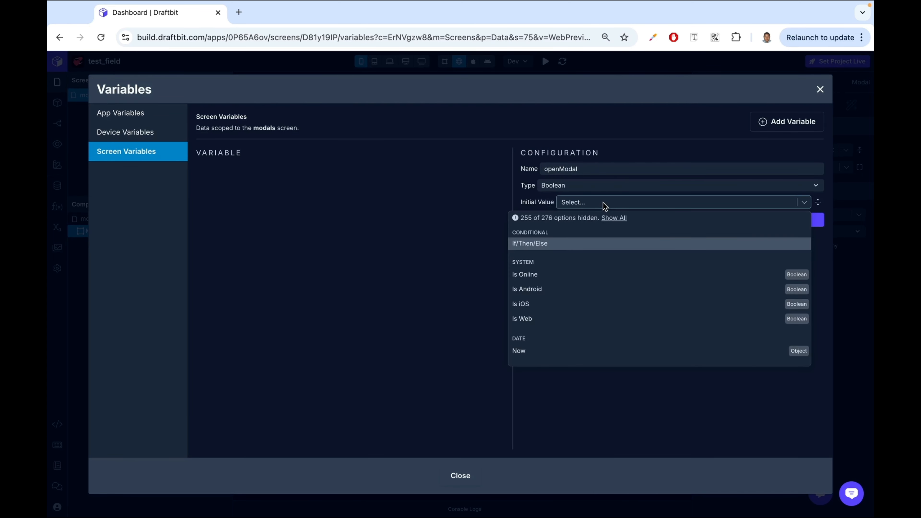
pyautogui.write('false')
pyautogui.click(609, 217)
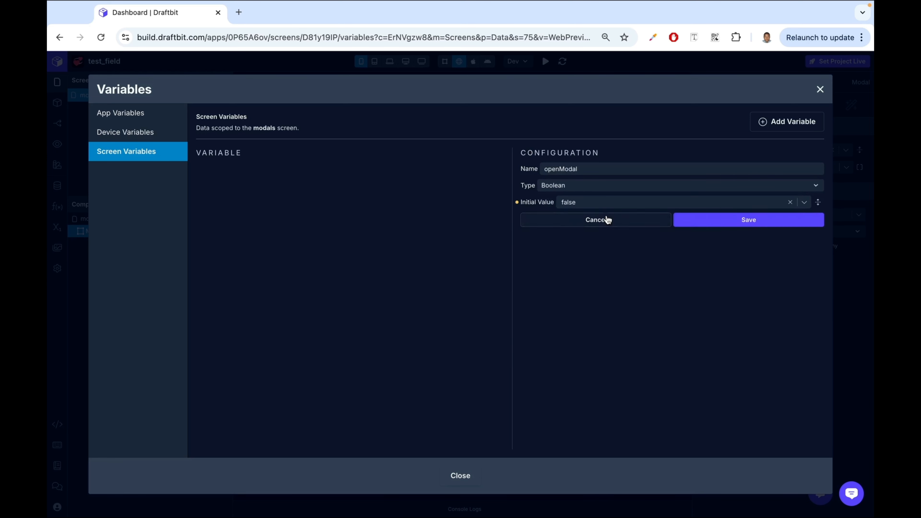
pyautogui.click(740, 221)
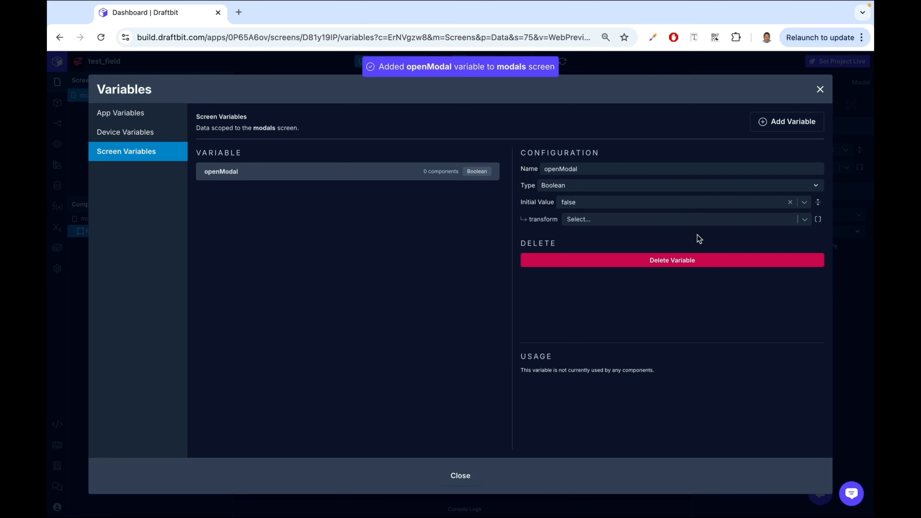
pyautogui.click(820, 89)
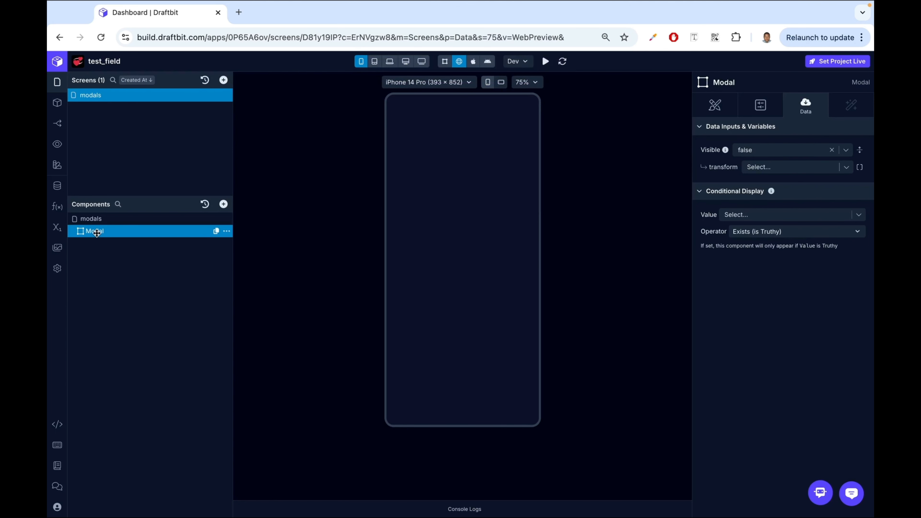
# - Clear the Modal's Visible value and bind it to the openModal variable instead
pyautogui.click(831, 150)
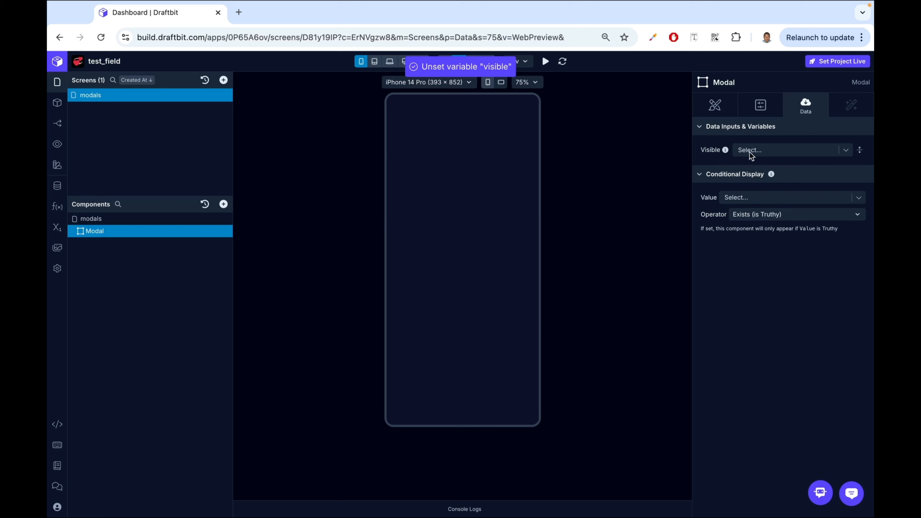
pyautogui.click(846, 150)
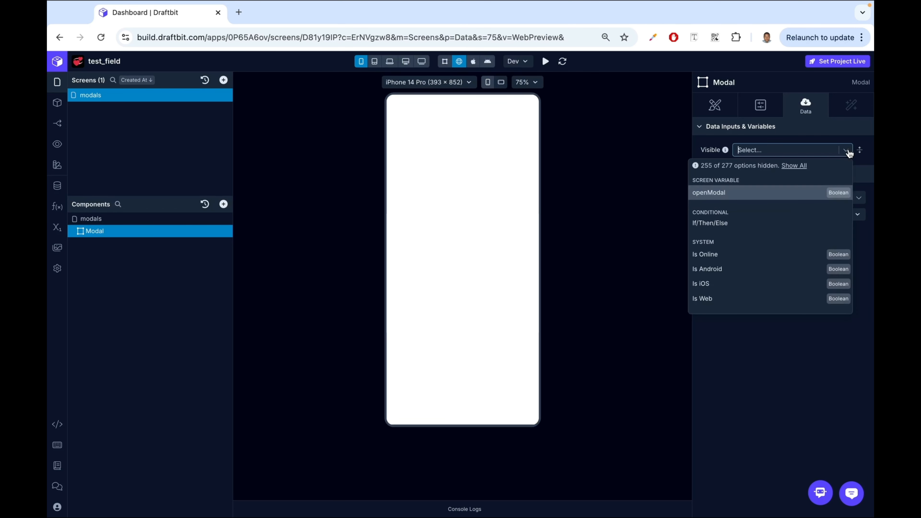
pyautogui.click(725, 197)
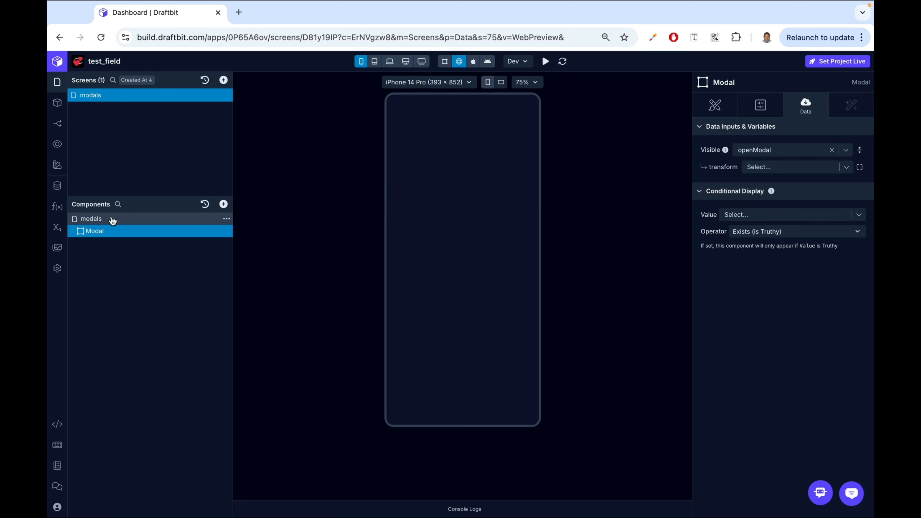
# - Add a Button to the modals screen and move it above the Modal in the component tree
pyautogui.click(112, 219)
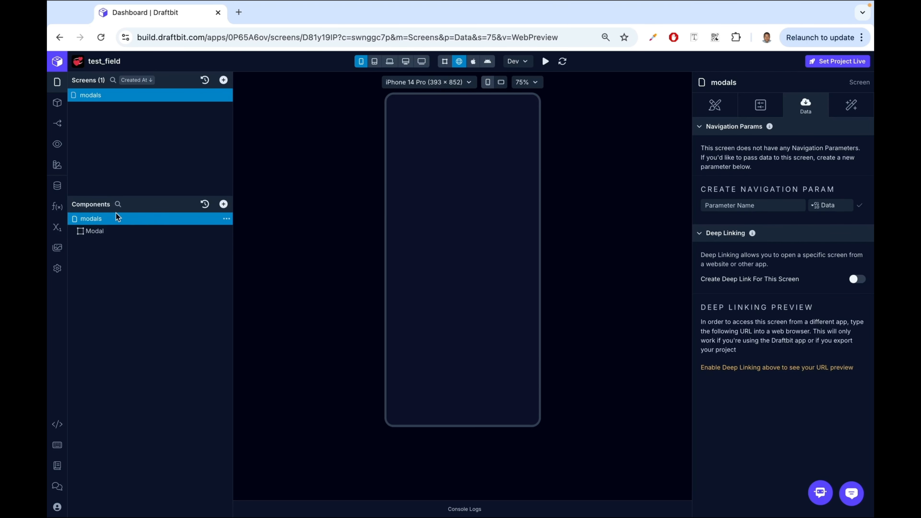
pyautogui.click(223, 204)
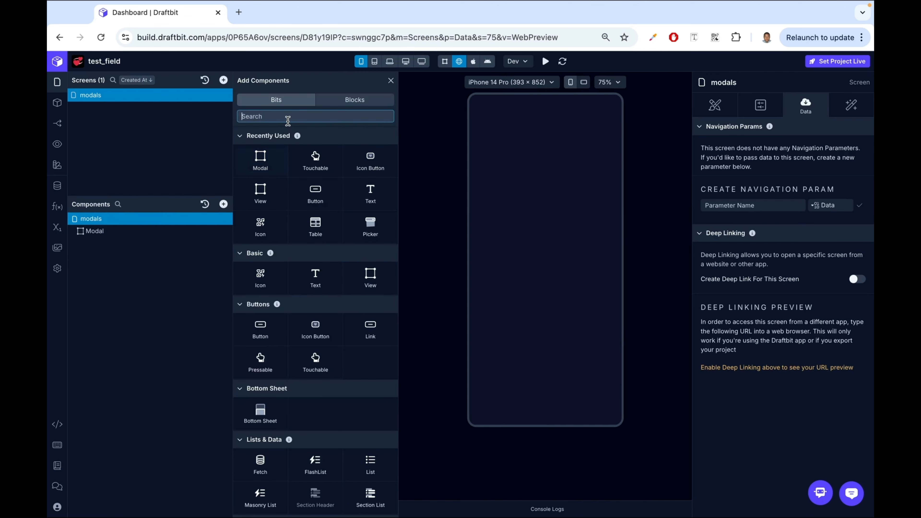
pyautogui.write('button')
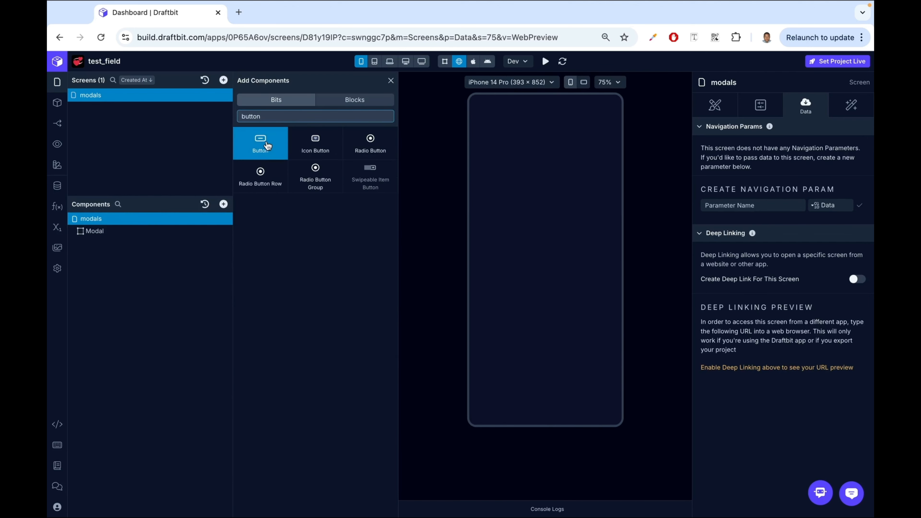
pyautogui.click(262, 143)
pyautogui.click(106, 244)
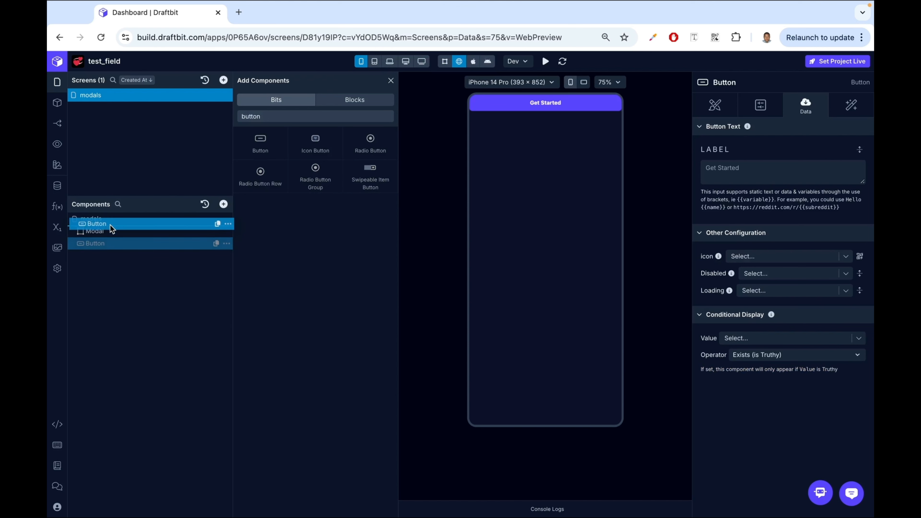
pyautogui.moveTo(106, 243); pyautogui.dragTo(111, 225)
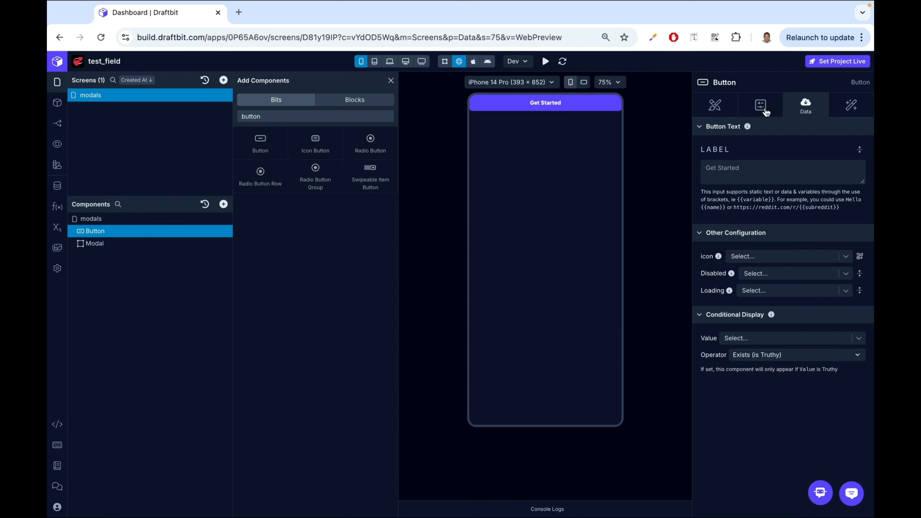
# - Set the button's label to "Open Modal"
pyautogui.click(725, 111)
pyautogui.scroll(-3, 748, 235)
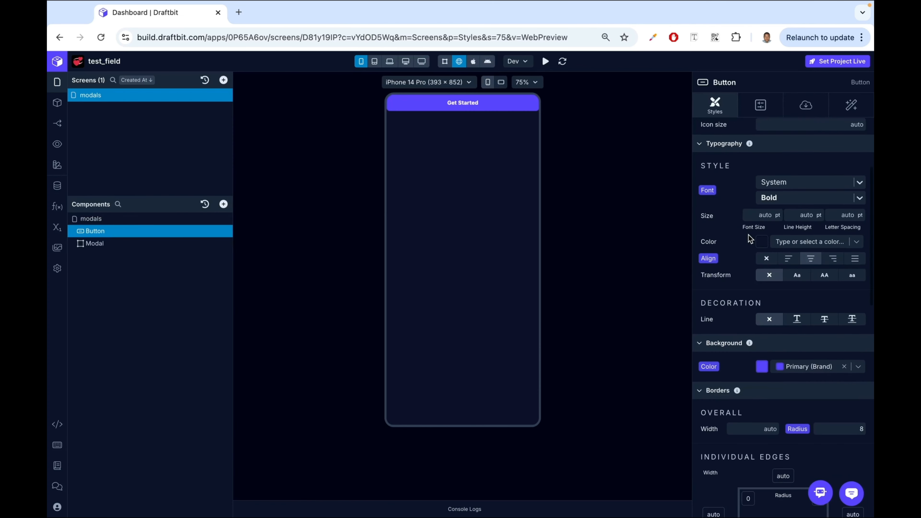
pyautogui.scroll(5, 750, 239)
pyautogui.click(807, 107)
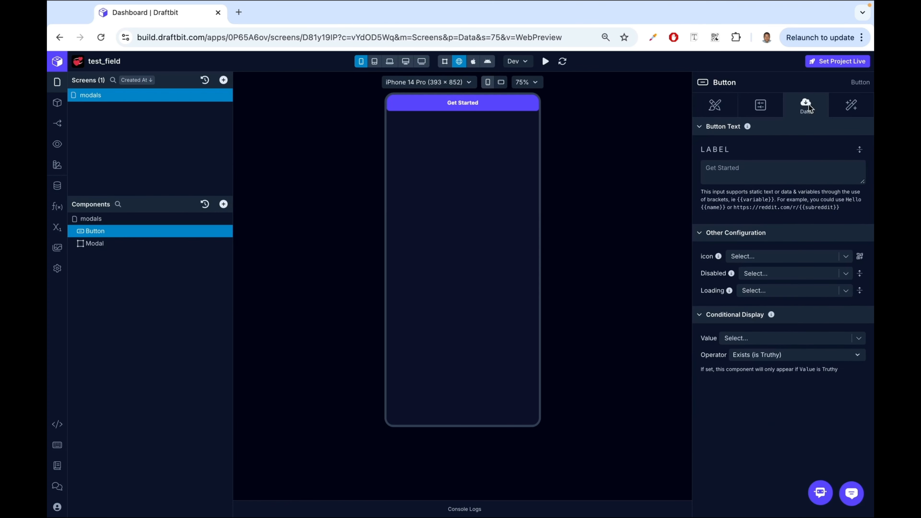
pyautogui.click(754, 179)
pyautogui.write('Open Modal')
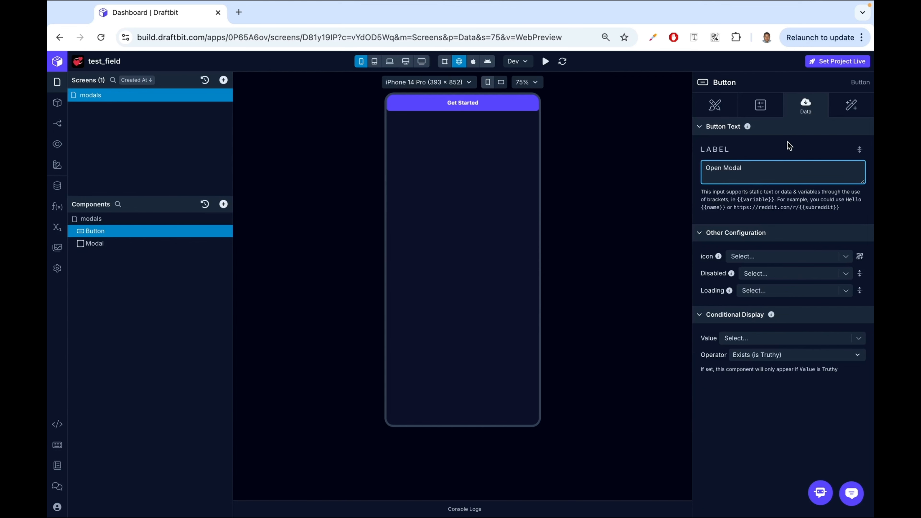
# - Set the button's overall margin to 20 pt
pyautogui.click(724, 114)
pyautogui.scroll(-1, 812, 299)
pyautogui.scroll(-10, 812, 299)
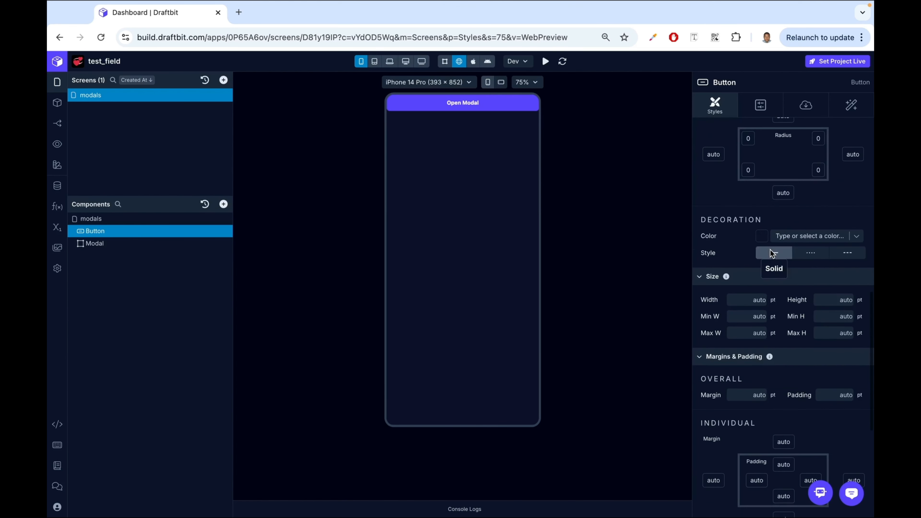
pyautogui.scroll(-4, 772, 253)
pyautogui.click(745, 257)
pyautogui.write('2')
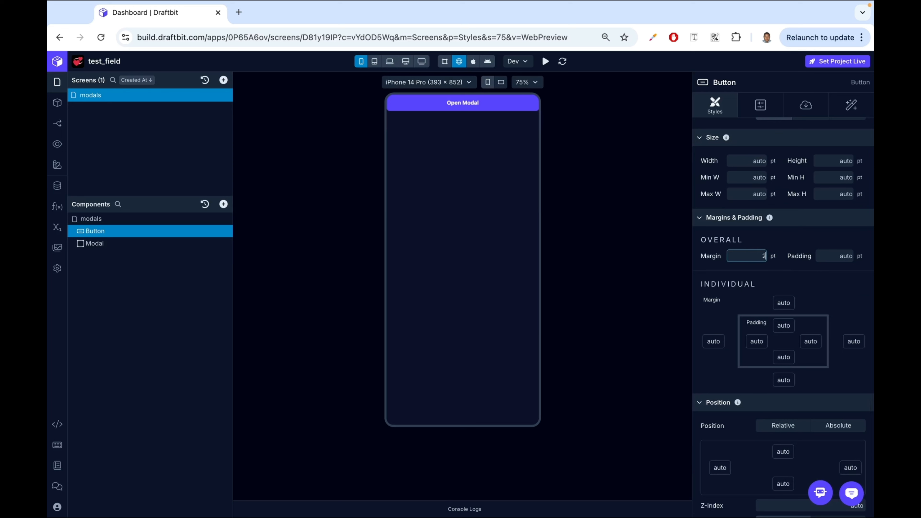
pyautogui.write('0')
pyautogui.press('Return')
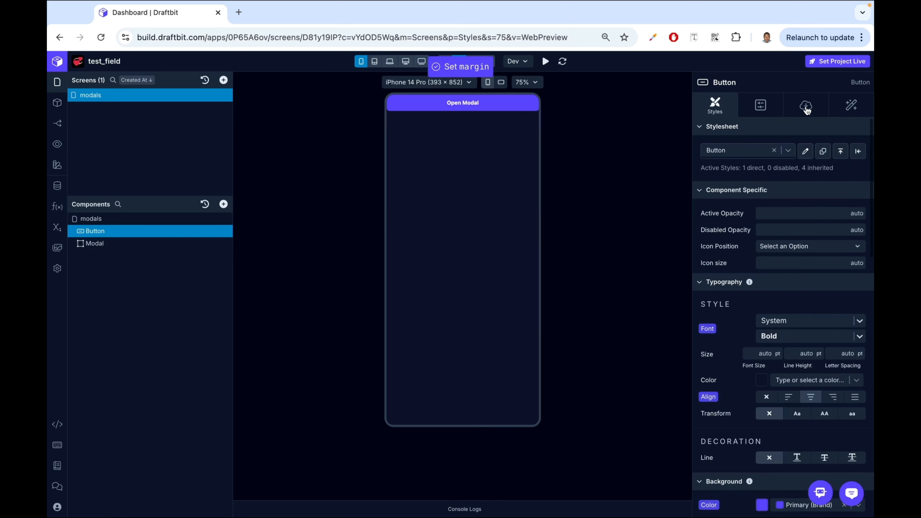
# - Add a Set Variable action to the Open Modal button's On Press workflow
pyautogui.click(806, 106)
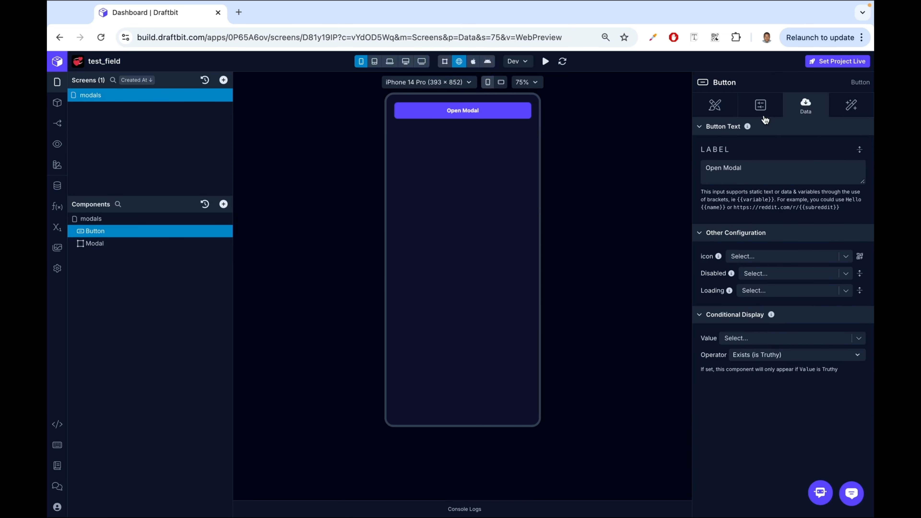
pyautogui.click(864, 108)
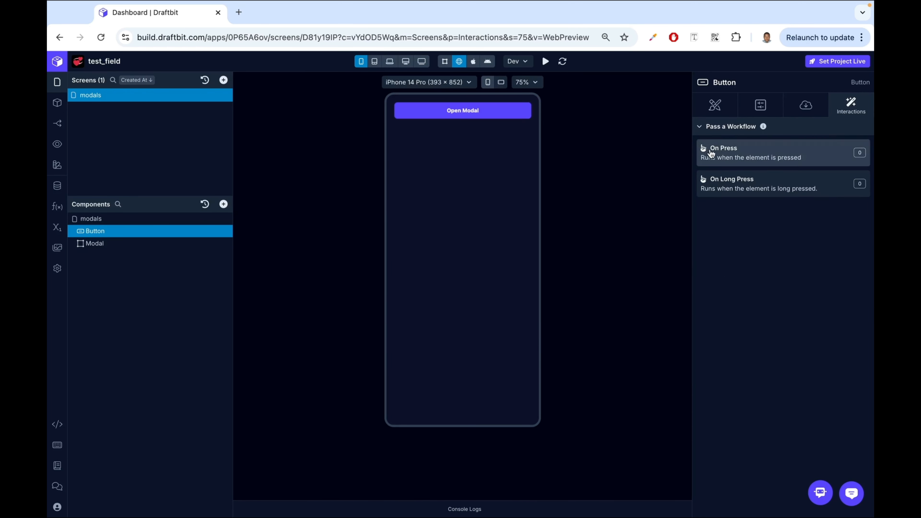
pyautogui.click(752, 150)
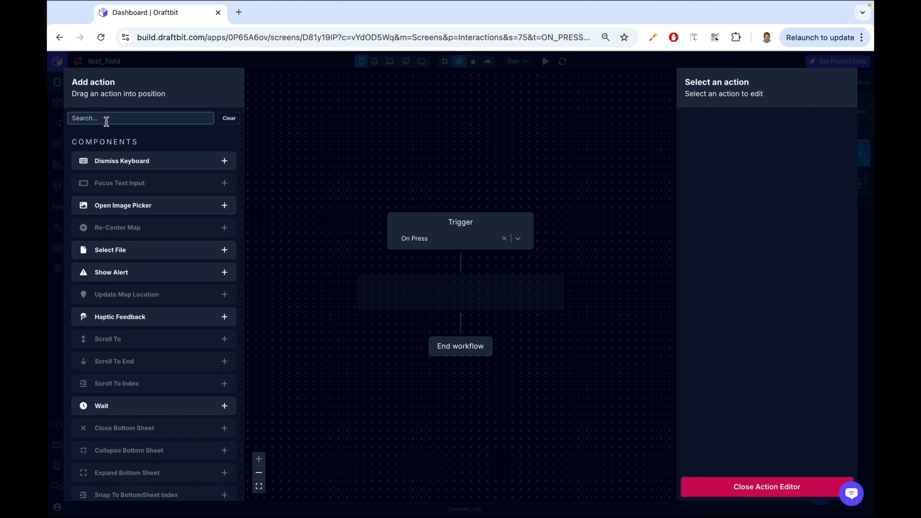
pyautogui.write('set')
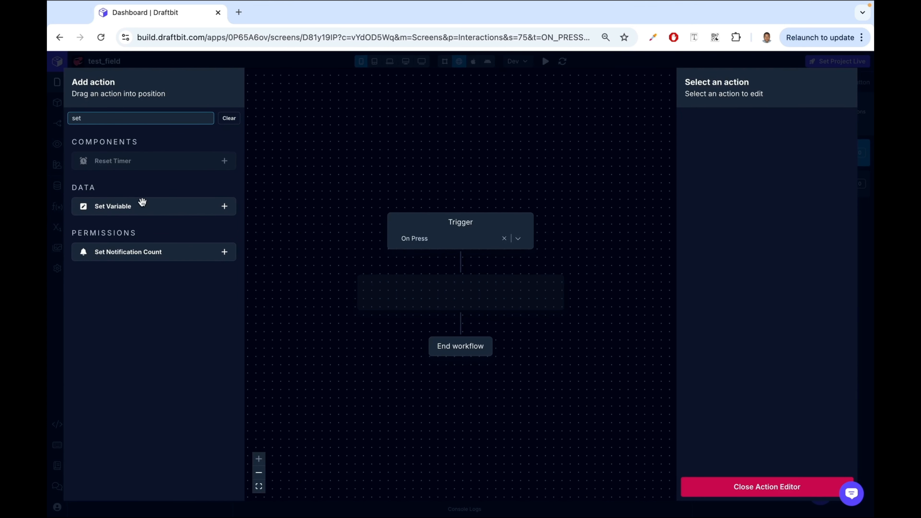
pyautogui.moveTo(119, 208); pyautogui.dragTo(445, 298)
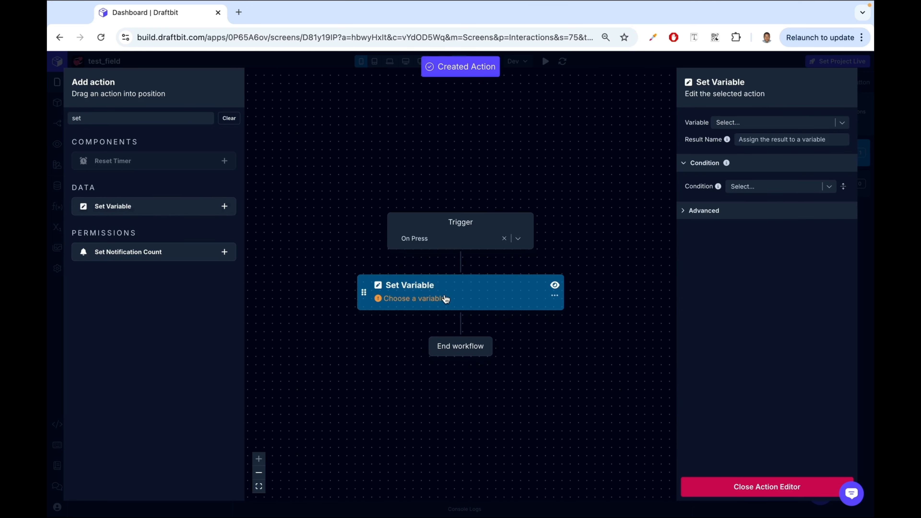
# - Configure the action to set the openModal screen variable to true
pyautogui.click(843, 125)
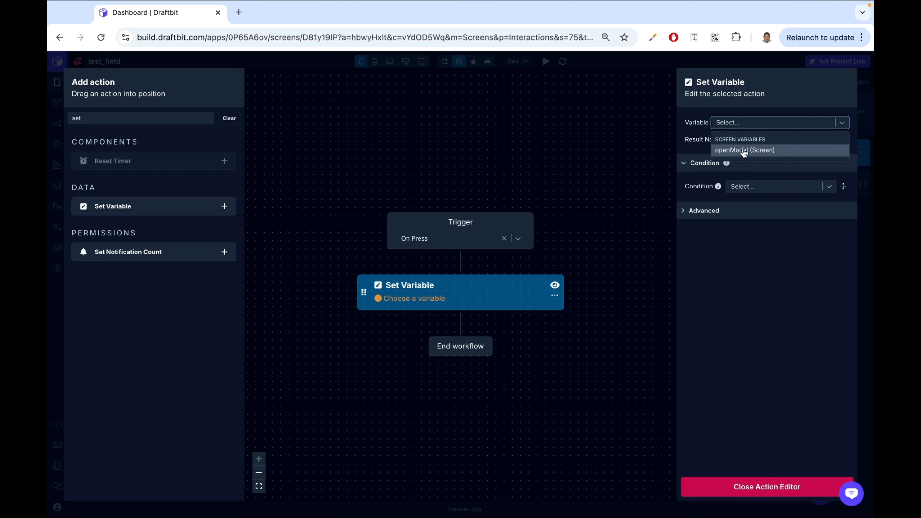
pyautogui.click(759, 151)
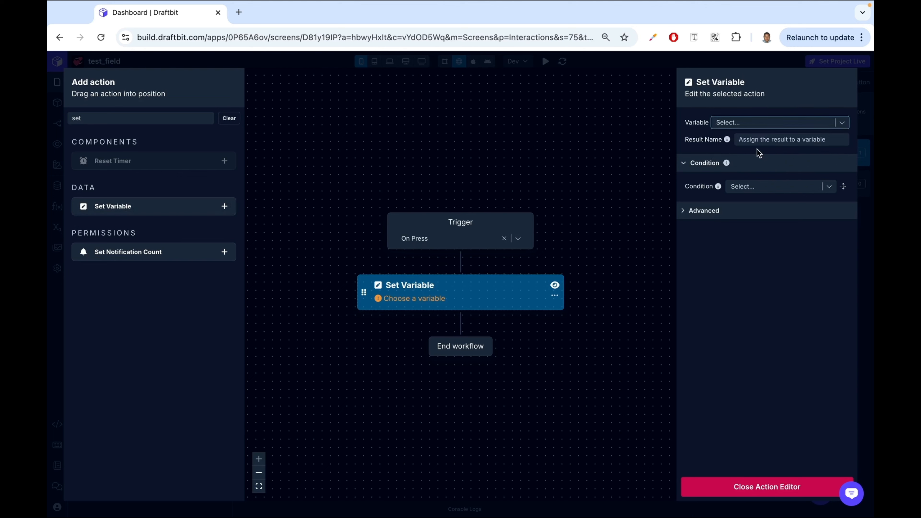
pyautogui.click(775, 140)
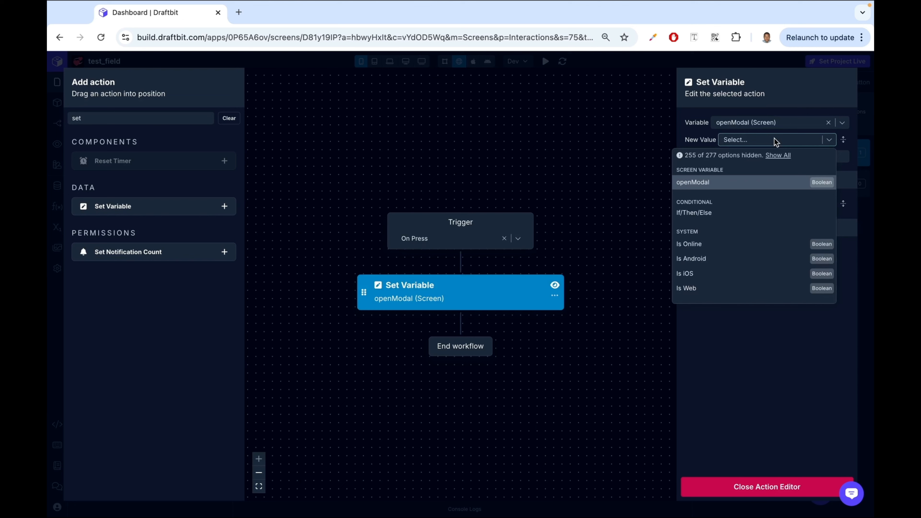
pyautogui.write('e')
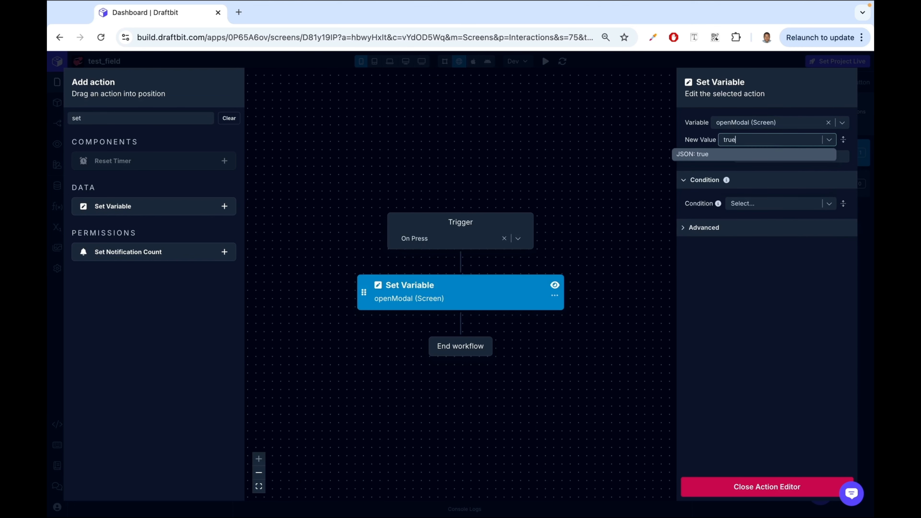
pyautogui.click(764, 154)
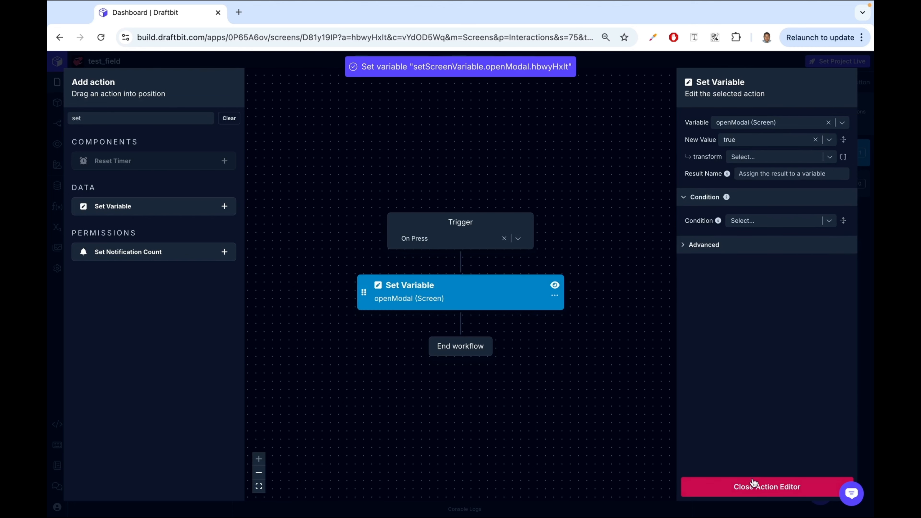
pyautogui.click(753, 487)
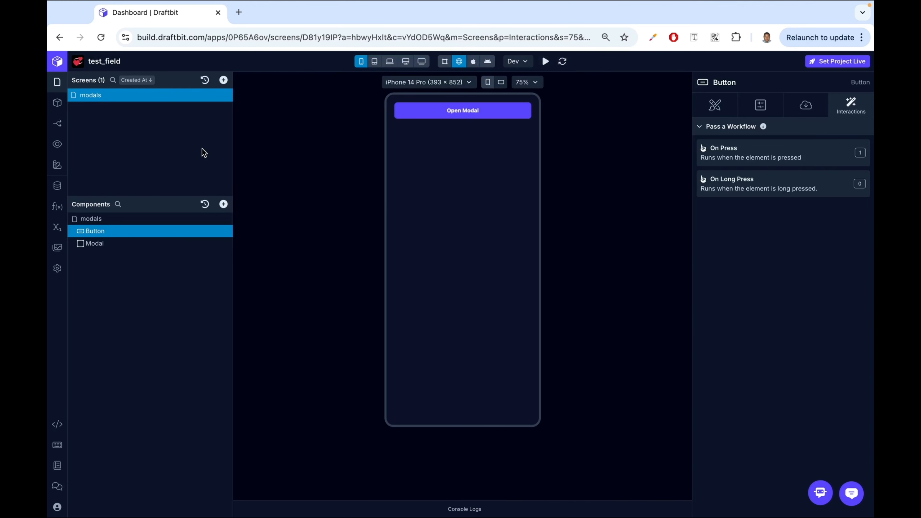
# - Inspect the screen variables and the Modal's Visible binding, and press Open Modal in the preview to test it
pyautogui.click(56, 228)
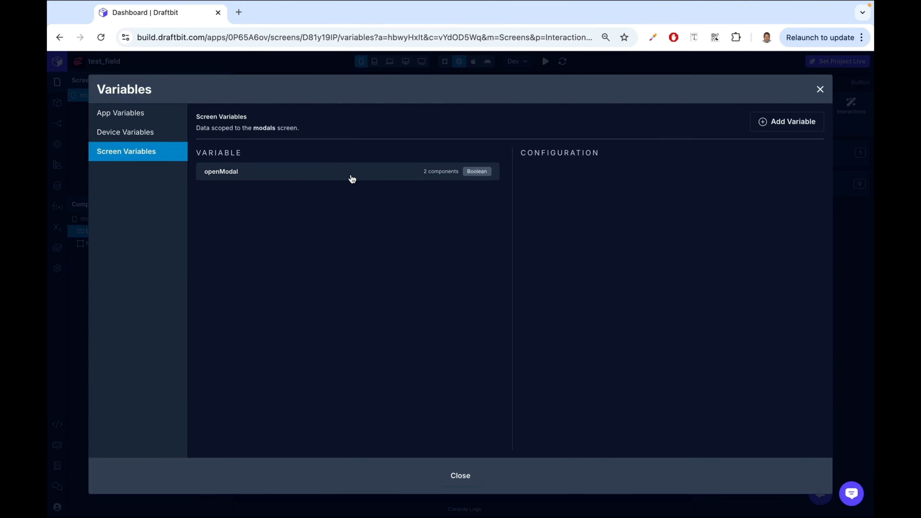
pyautogui.click(820, 89)
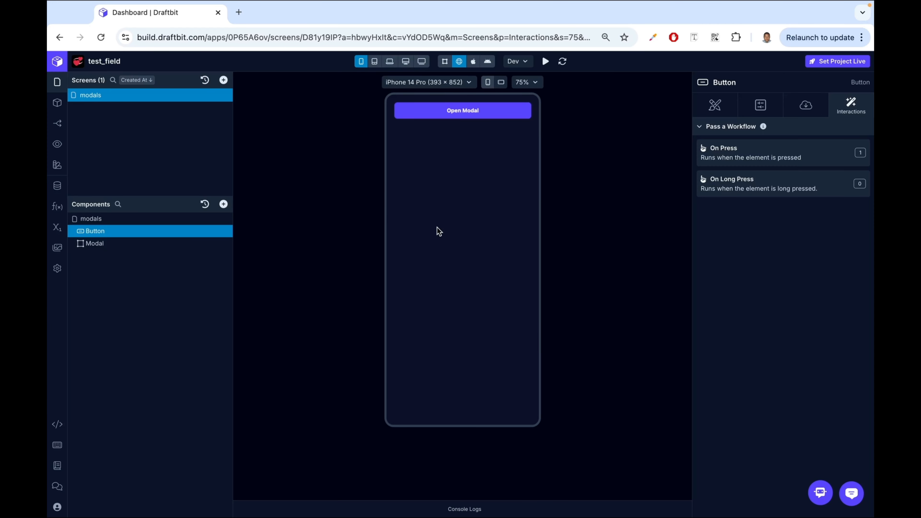
pyautogui.click(103, 248)
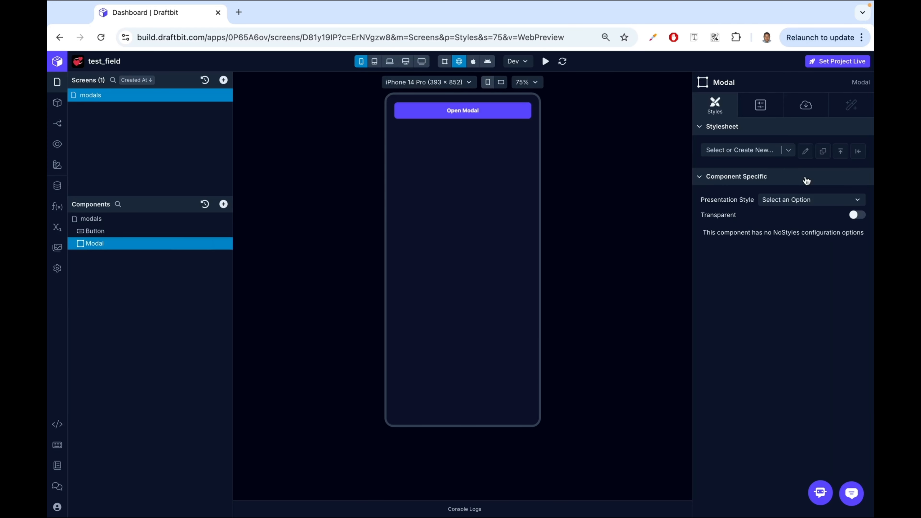
pyautogui.click(806, 107)
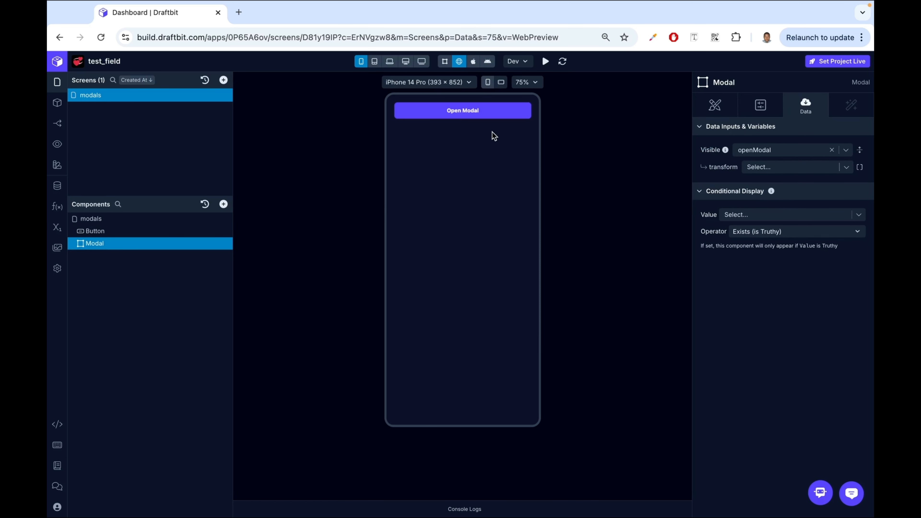
pyautogui.click(458, 114)
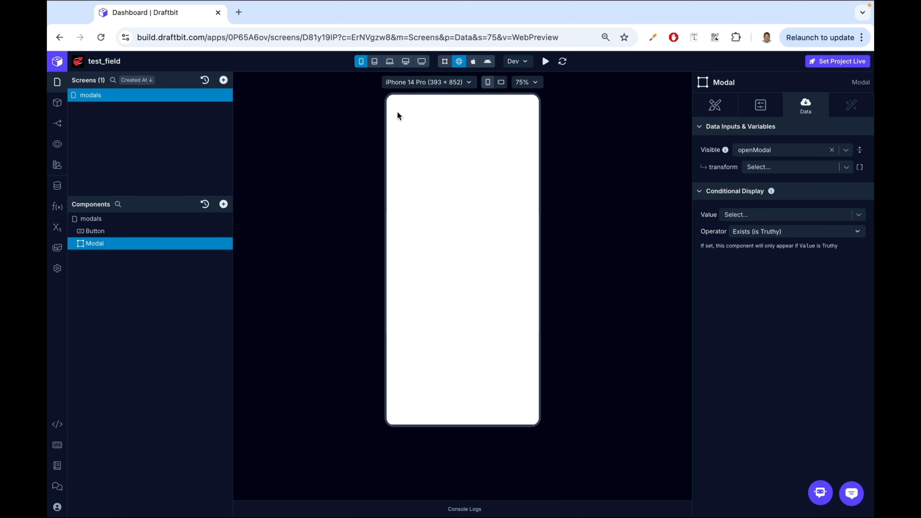
# - Add an Icon Button inside the Modal
pyautogui.click(224, 204)
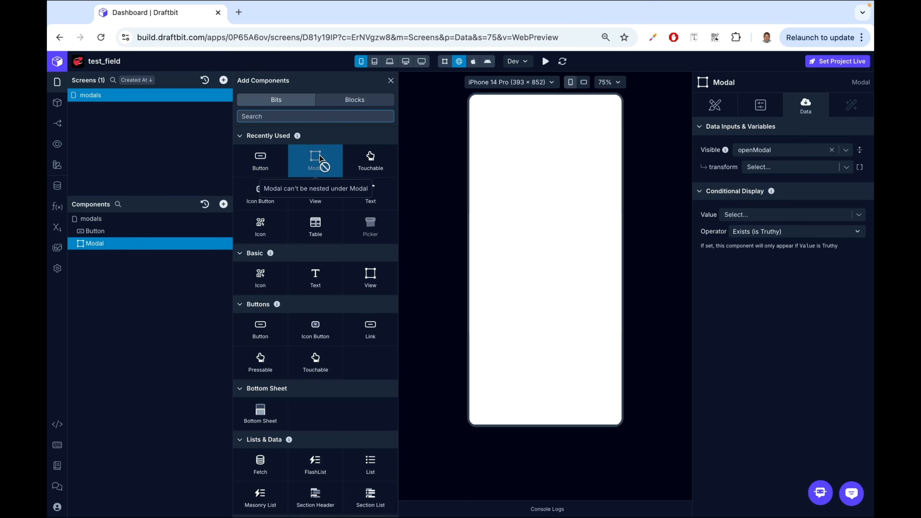
pyautogui.click(265, 196)
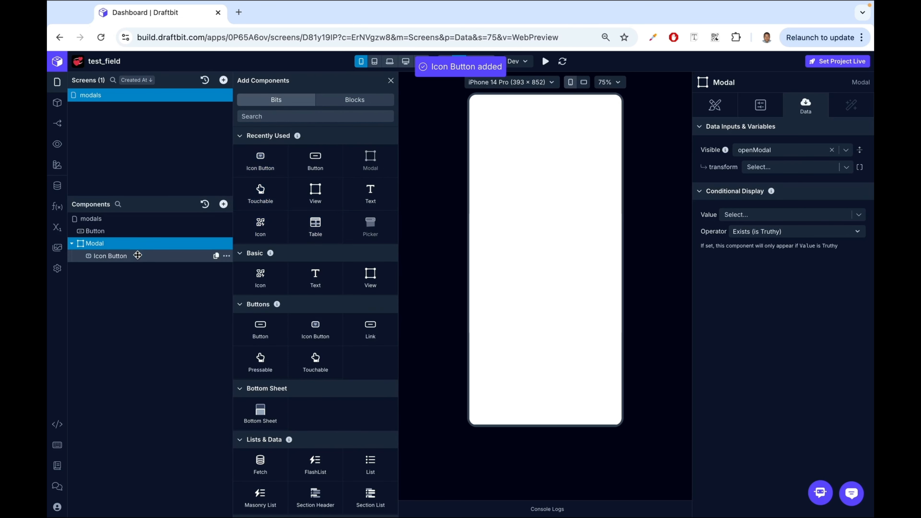
pyautogui.click(391, 81)
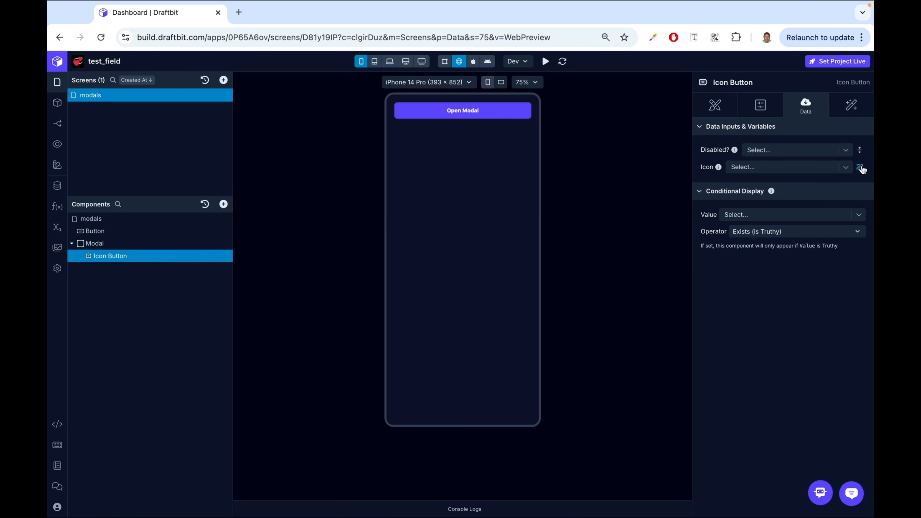
# - Search the icon library for close and set the icon button's icon to closecircle
pyautogui.click(860, 167)
pyautogui.click(585, 132)
pyautogui.write('close')
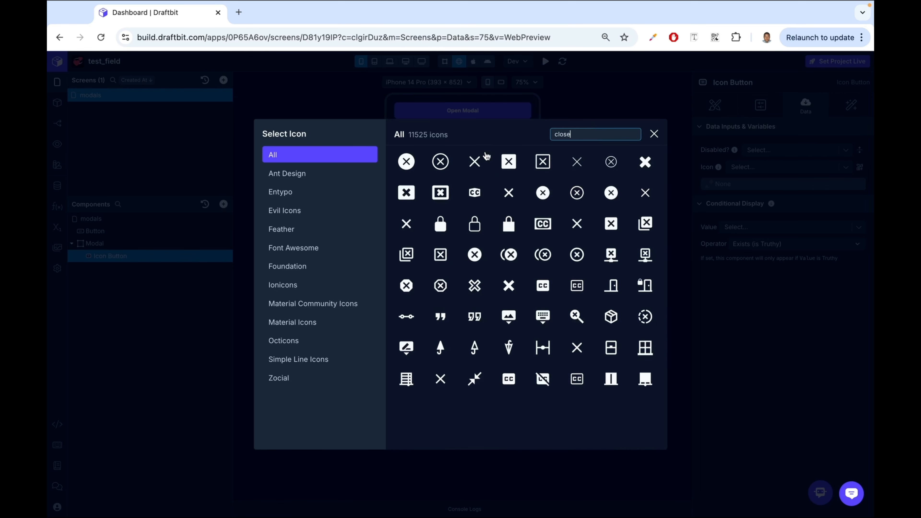
pyautogui.click(406, 161)
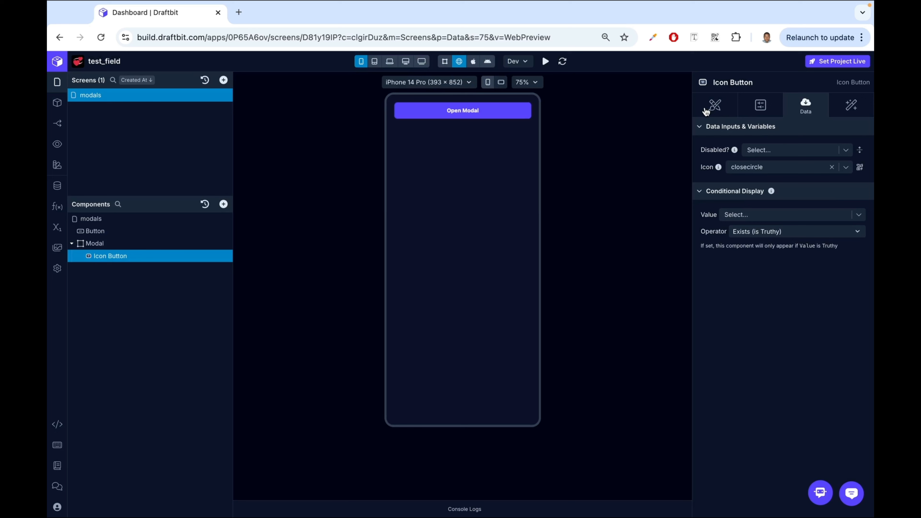
# - Set the icon button's top and left margins to 20 pt
pyautogui.click(715, 105)
pyautogui.scroll(-1, 802, 304)
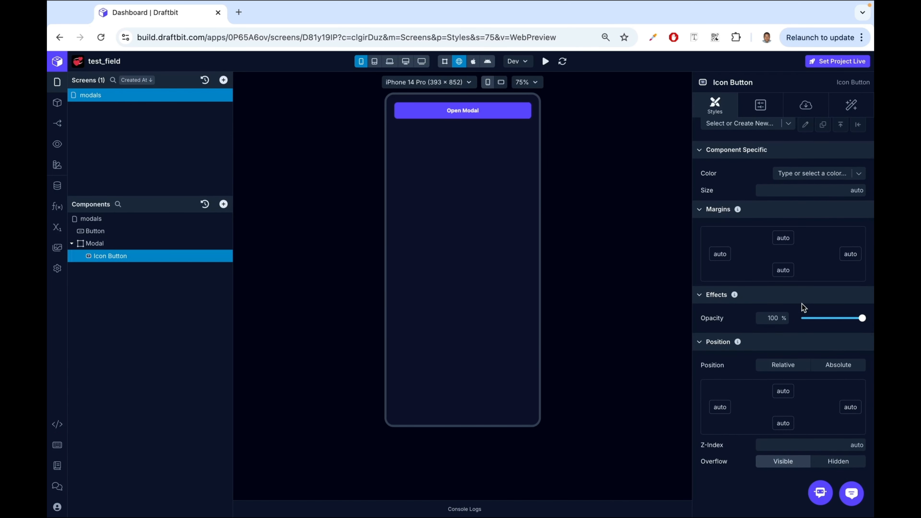
pyautogui.scroll(1, 779, 329)
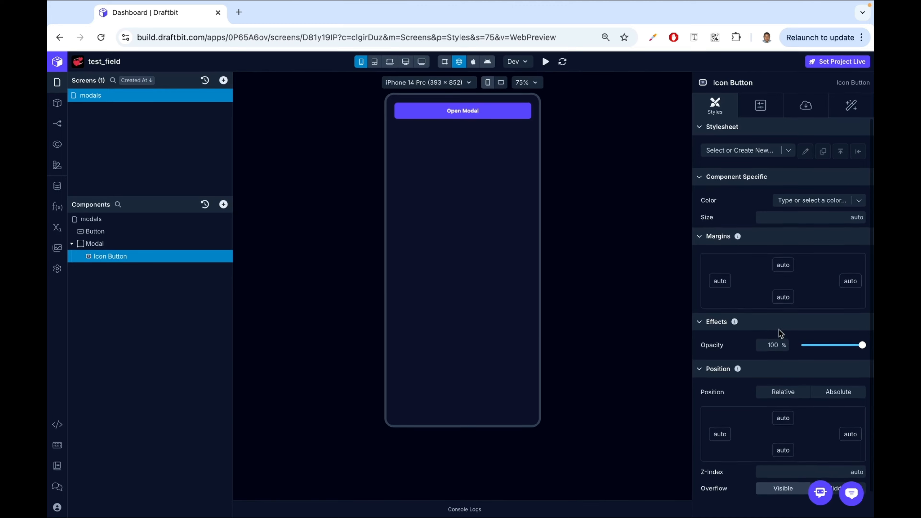
pyautogui.scroll(-1, 779, 329)
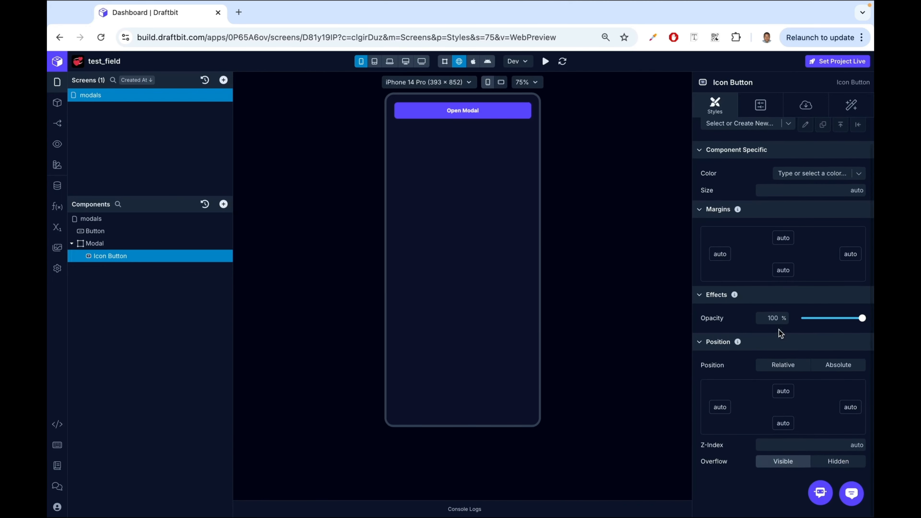
pyautogui.click(783, 240)
pyautogui.write('20')
pyautogui.press('Return')
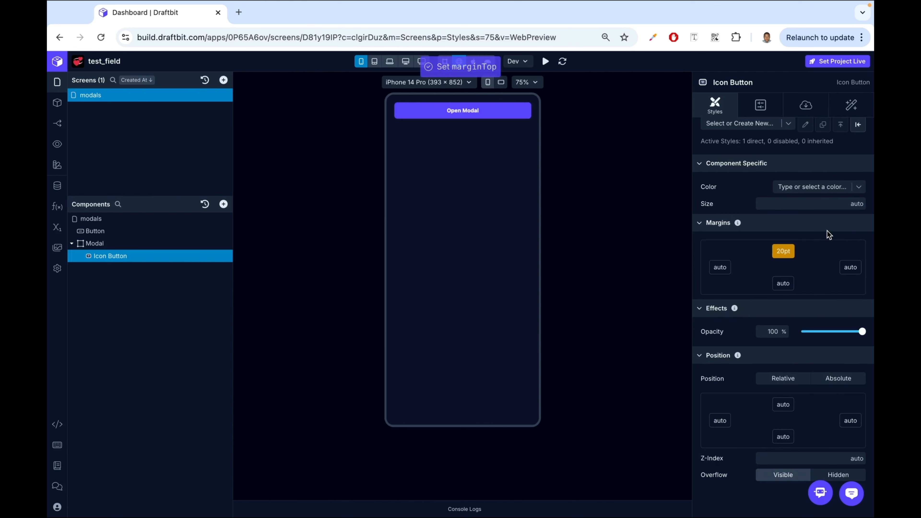
pyautogui.click(720, 267)
pyautogui.write('20')
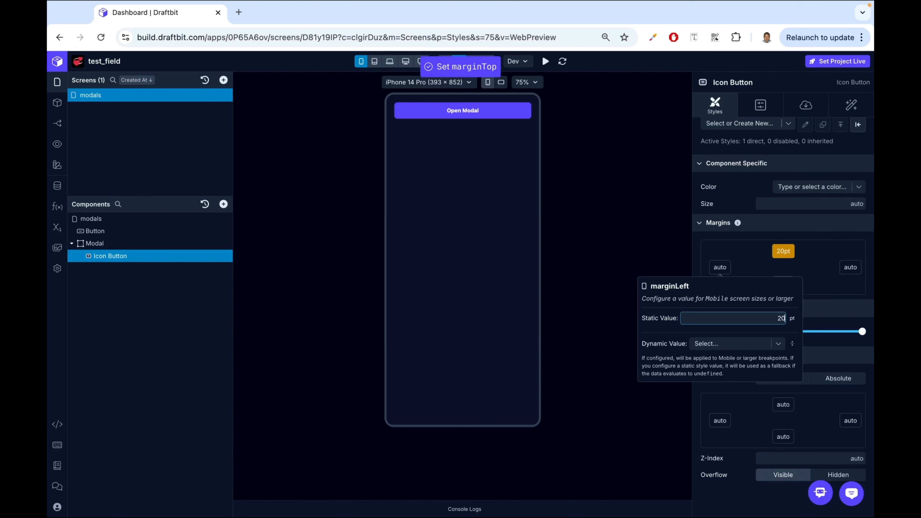
pyautogui.press('Return')
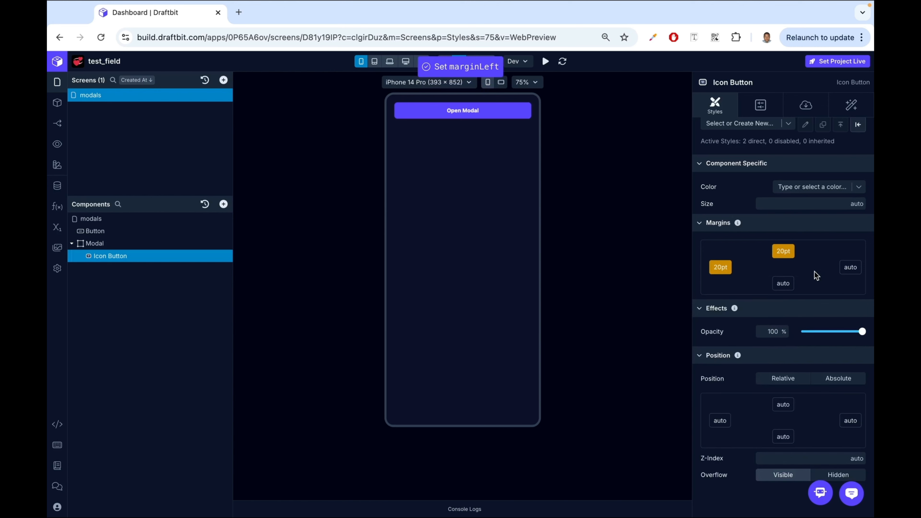
# - Add a Set Variable action to the icon button's On Press workflow
pyautogui.click(853, 108)
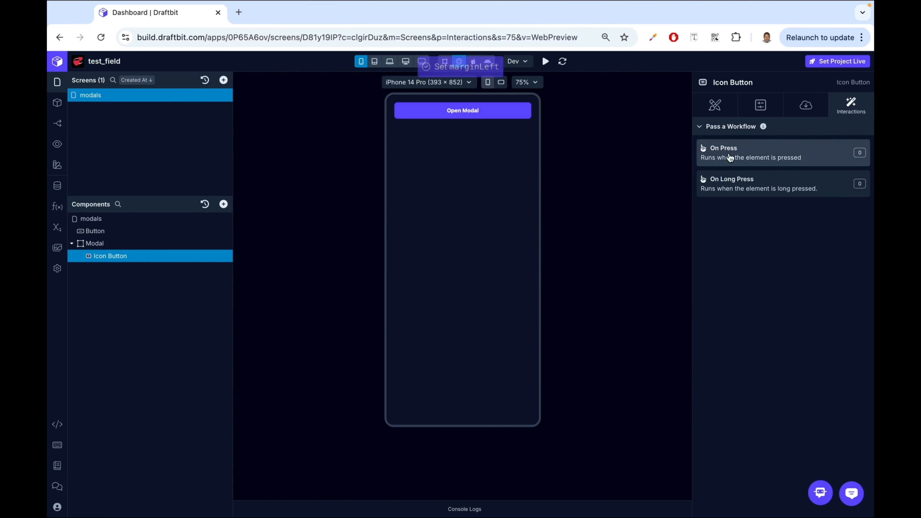
pyautogui.click(724, 150)
pyautogui.click(125, 119)
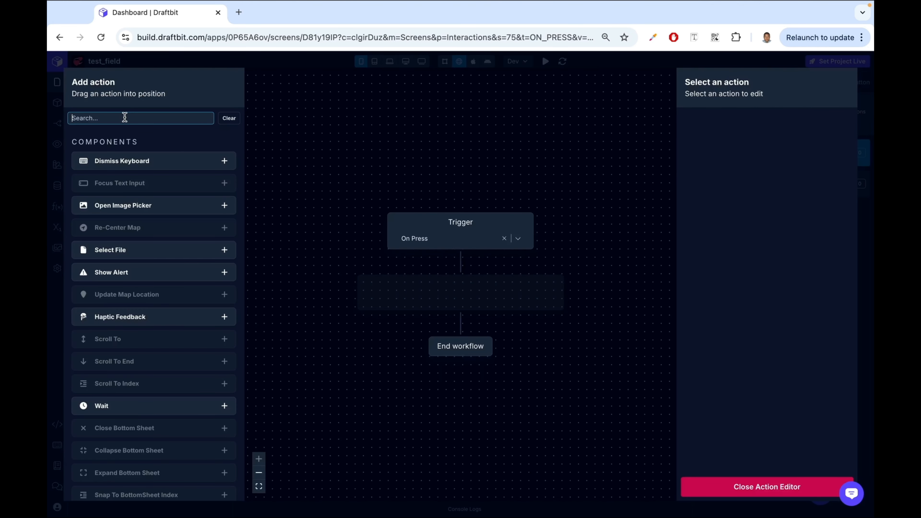
pyautogui.write('set')
pyautogui.moveTo(96, 205); pyautogui.dragTo(459, 290)
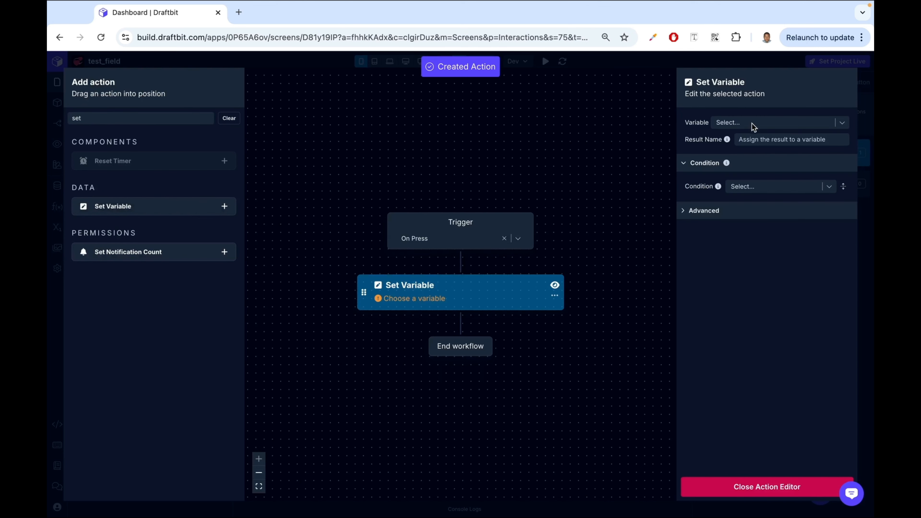
# - Configure the action to set the openModal screen variable to false
pyautogui.click(754, 126)
pyautogui.click(749, 148)
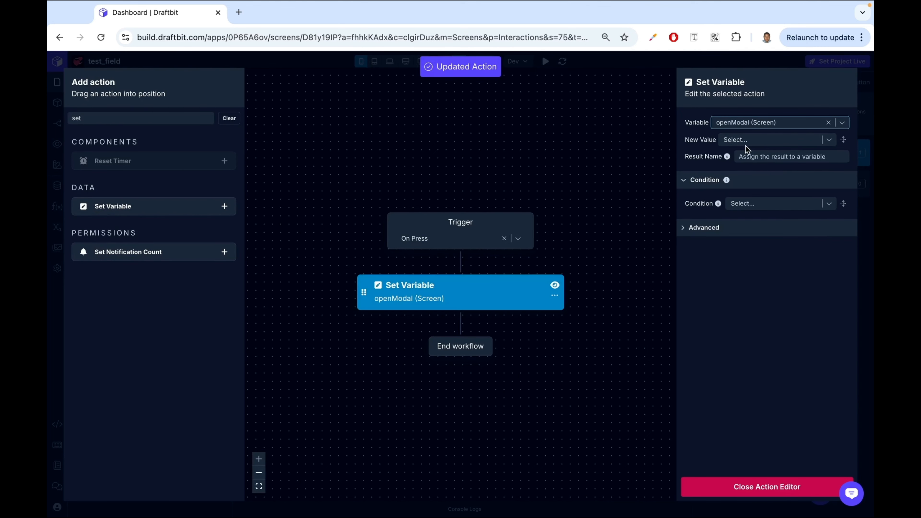
pyautogui.click(748, 145)
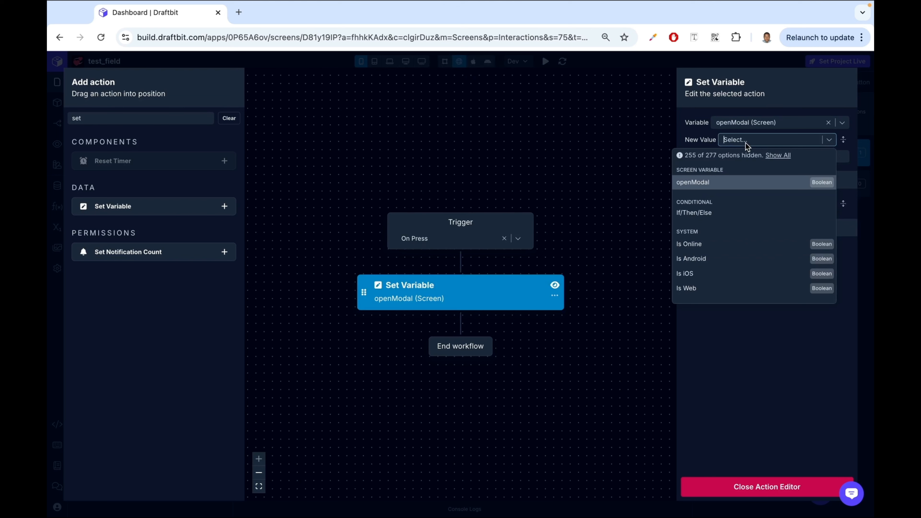
pyautogui.write('false')
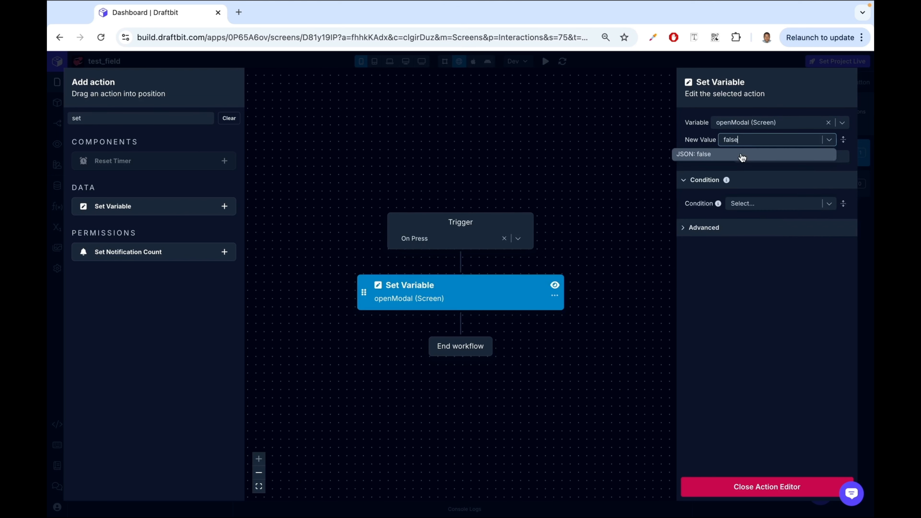
pyautogui.click(742, 156)
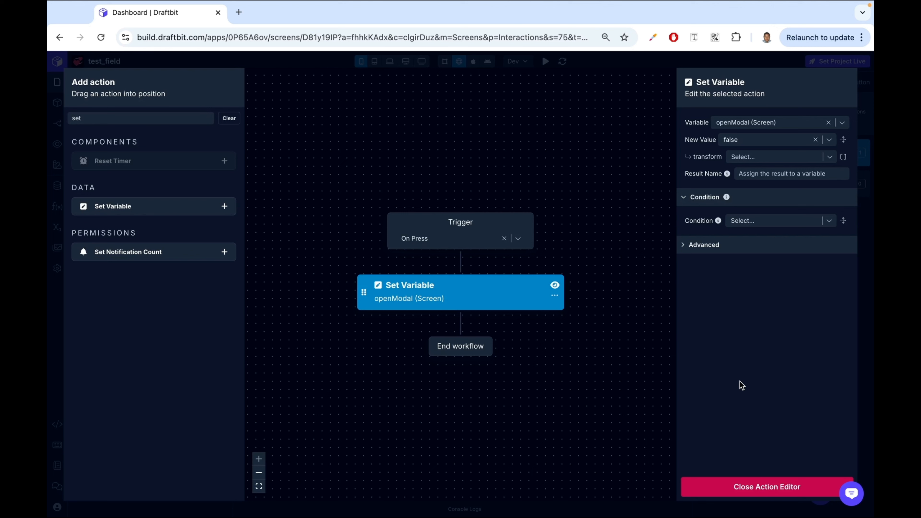
# - Set the action's new value to the openModal variable with a Negate transform, then close the action editor
pyautogui.click(820, 145)
pyautogui.click(831, 141)
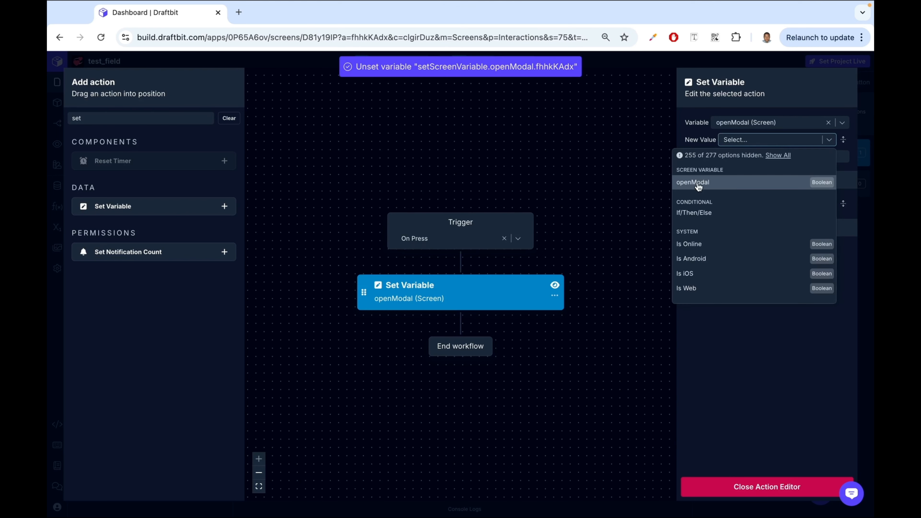
pyautogui.click(699, 185)
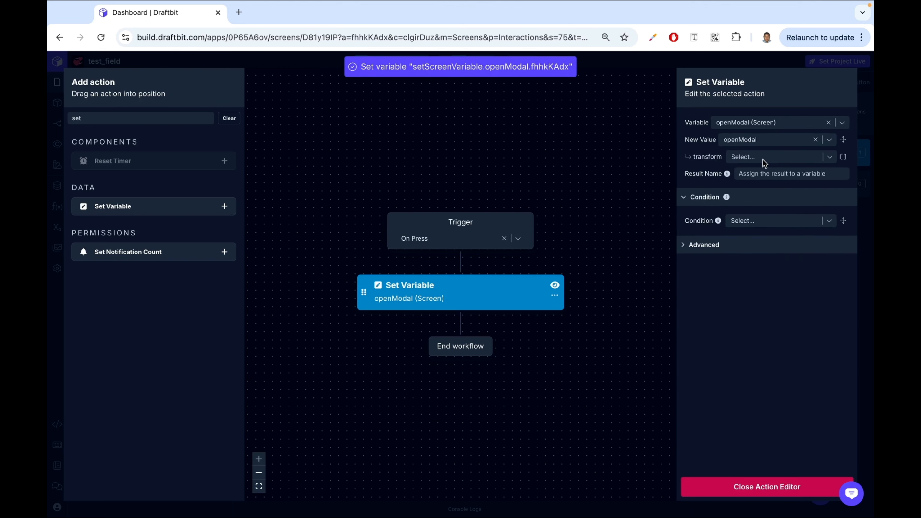
pyautogui.click(765, 162)
pyautogui.write('ne')
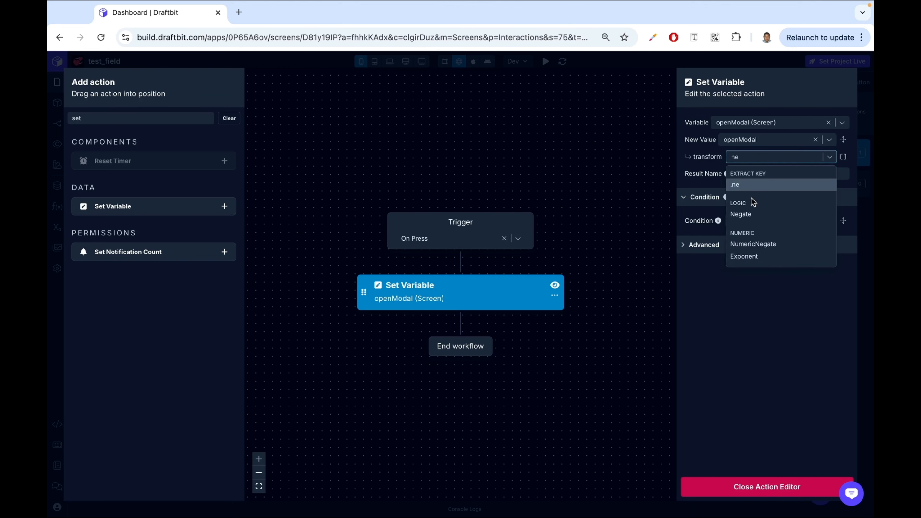
pyautogui.click(748, 215)
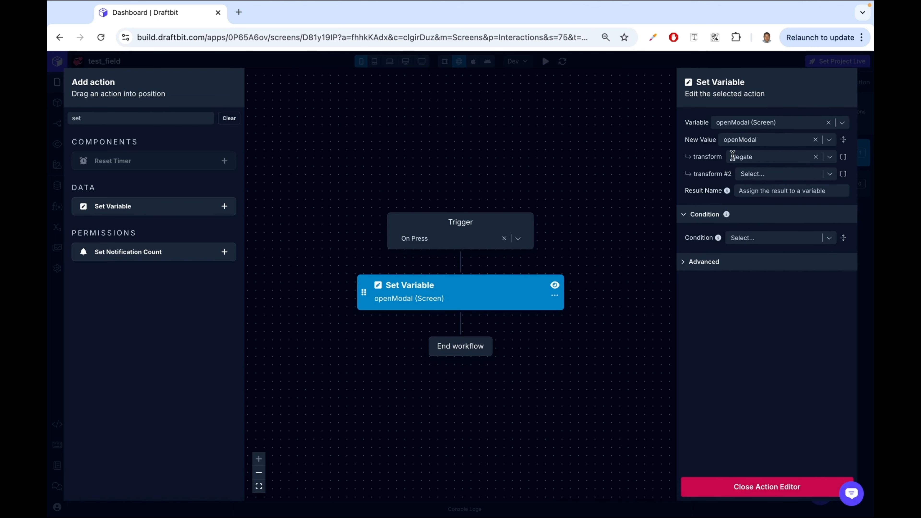
pyautogui.click(721, 491)
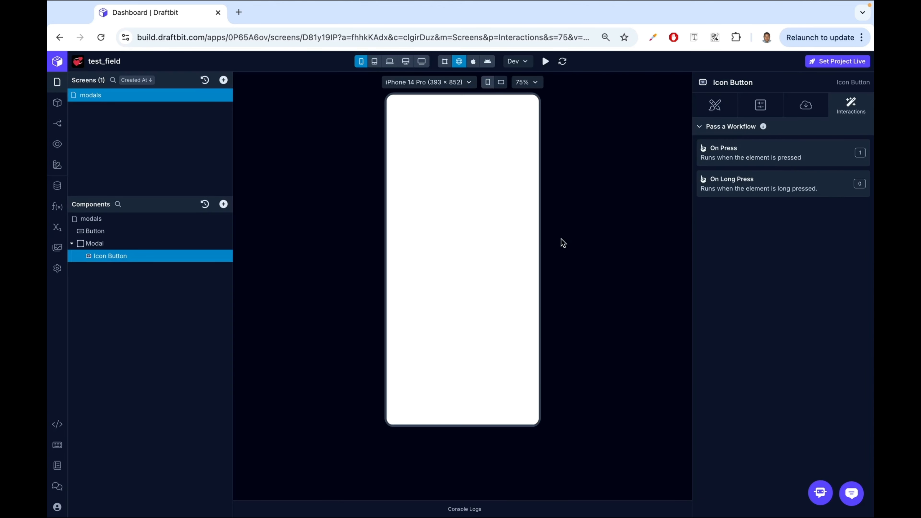
# - Test the Open Modal button and the close icon in the preview to toggle the modal
pyautogui.click(460, 113)
pyautogui.click(401, 109)
pyautogui.click(425, 117)
pyautogui.click(401, 108)
pyautogui.click(435, 113)
pyautogui.click(401, 109)
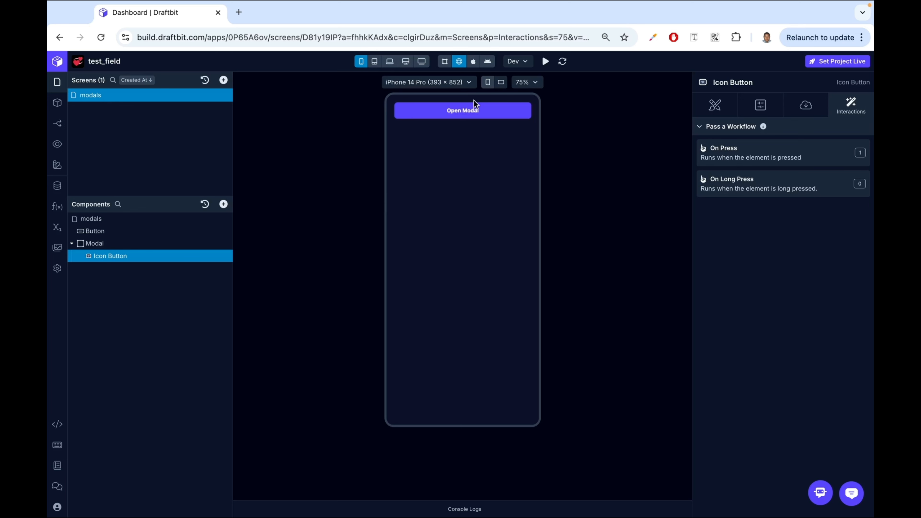
pyautogui.click(473, 112)
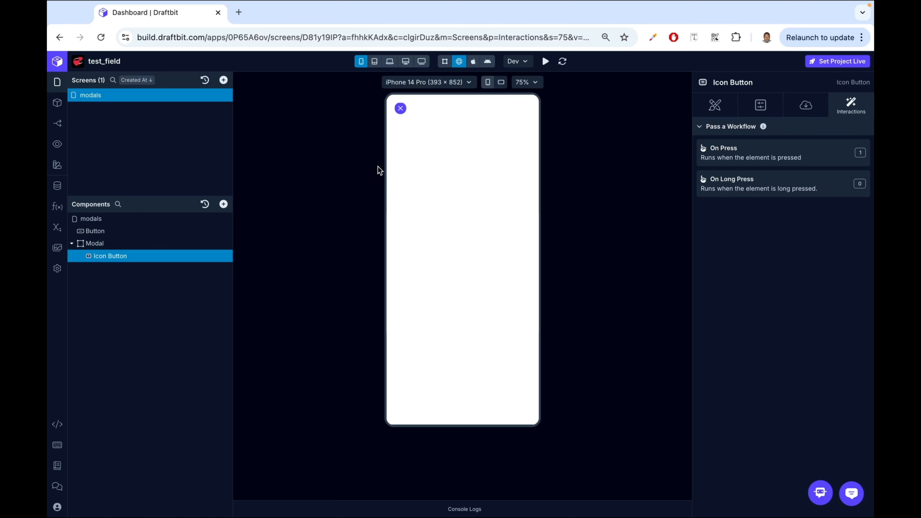
pyautogui.click(401, 108)
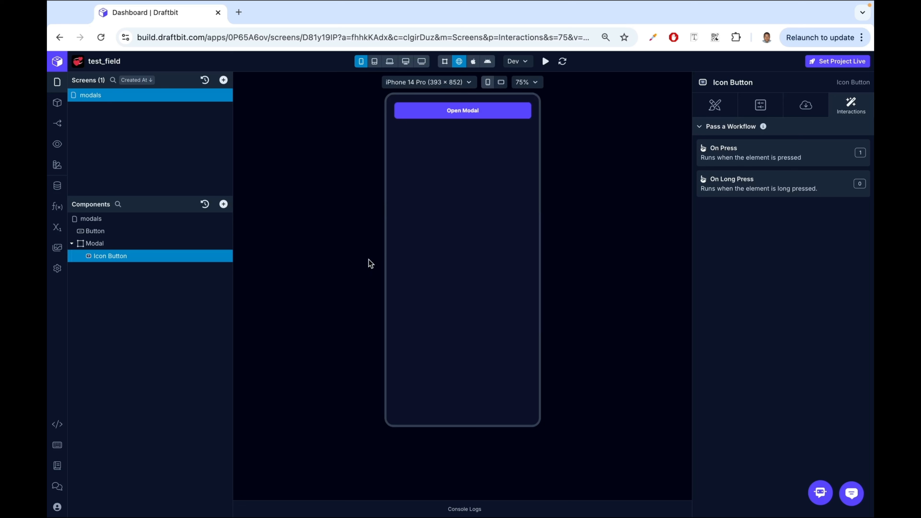
# - Add a View with a nested View inside the Modal, and move the icon button into the inner View
pyautogui.click(142, 247)
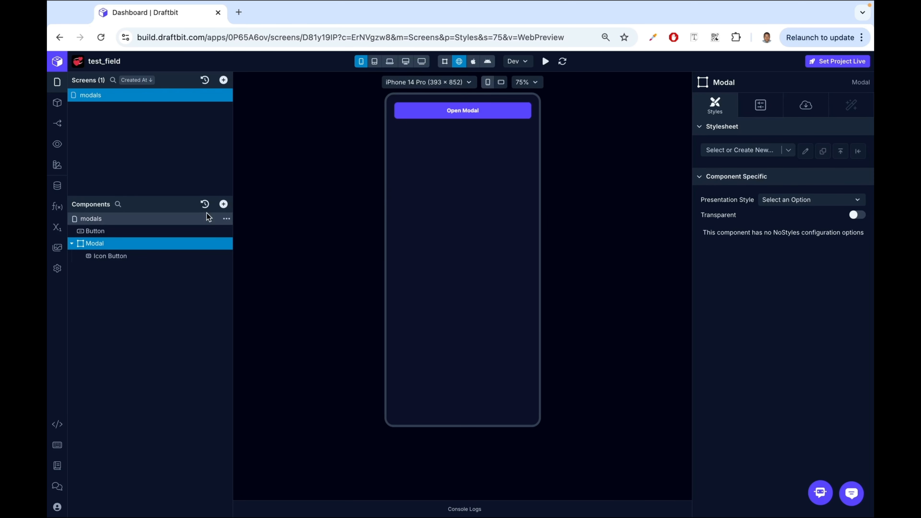
pyautogui.click(224, 205)
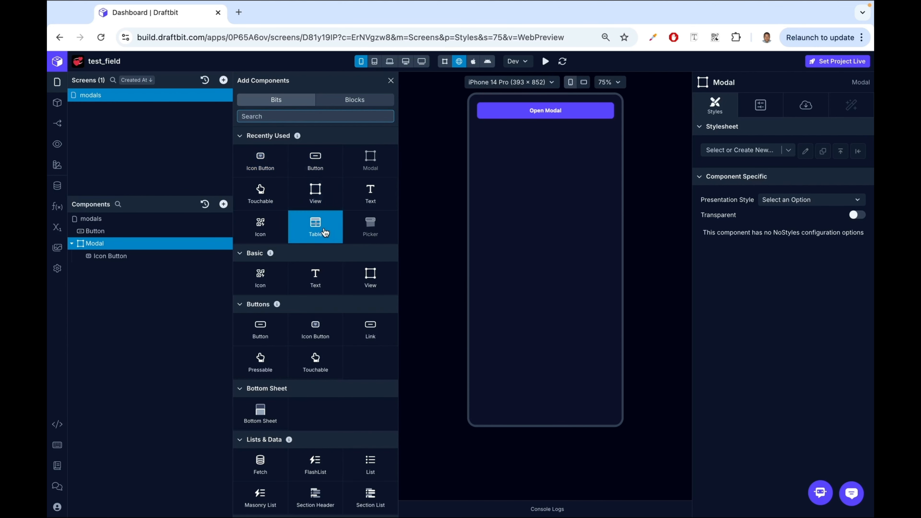
pyautogui.click(314, 192)
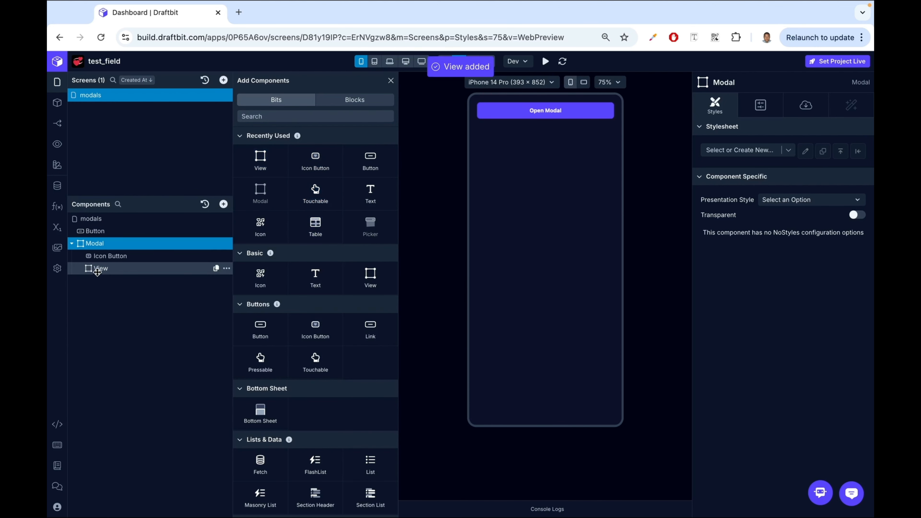
pyautogui.click(112, 270)
pyautogui.click(256, 168)
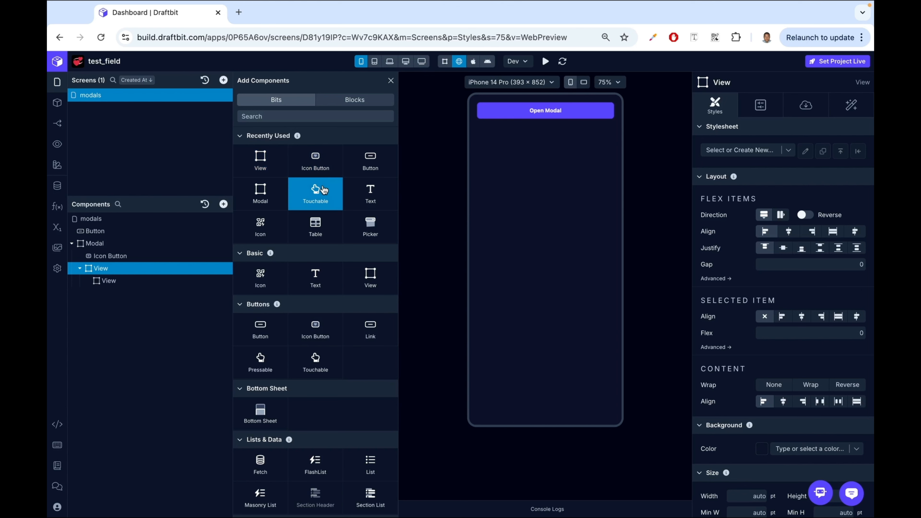
pyautogui.click(390, 80)
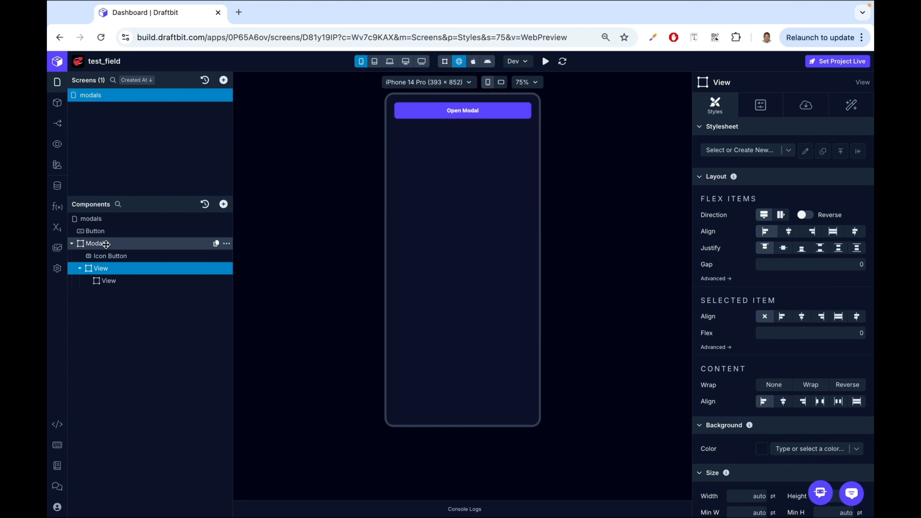
pyautogui.click(111, 259)
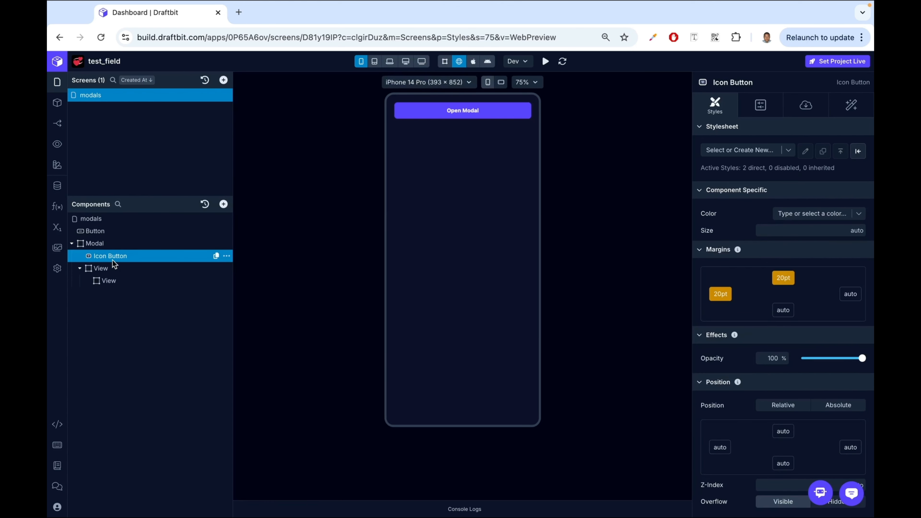
pyautogui.moveTo(114, 257); pyautogui.dragTo(120, 281)
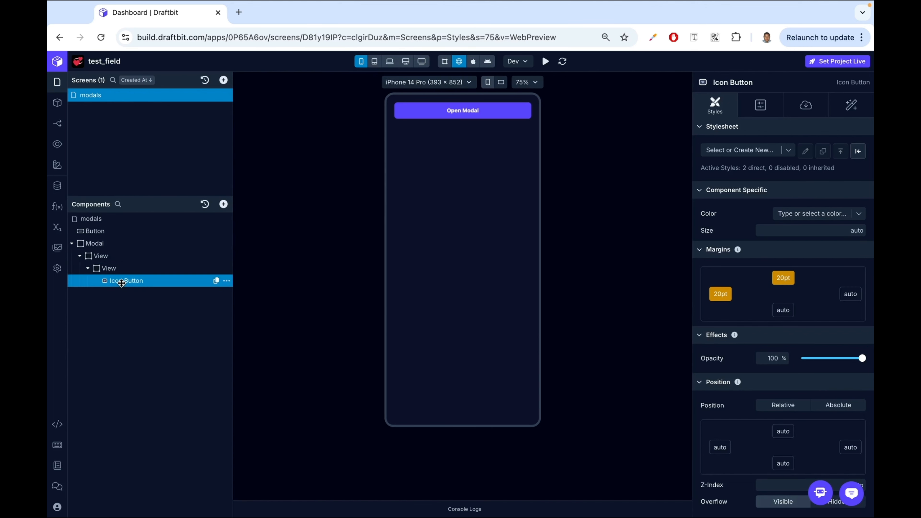
# - Set the outer View's flex to 1 and preview the modal by opening and closing it
pyautogui.click(114, 256)
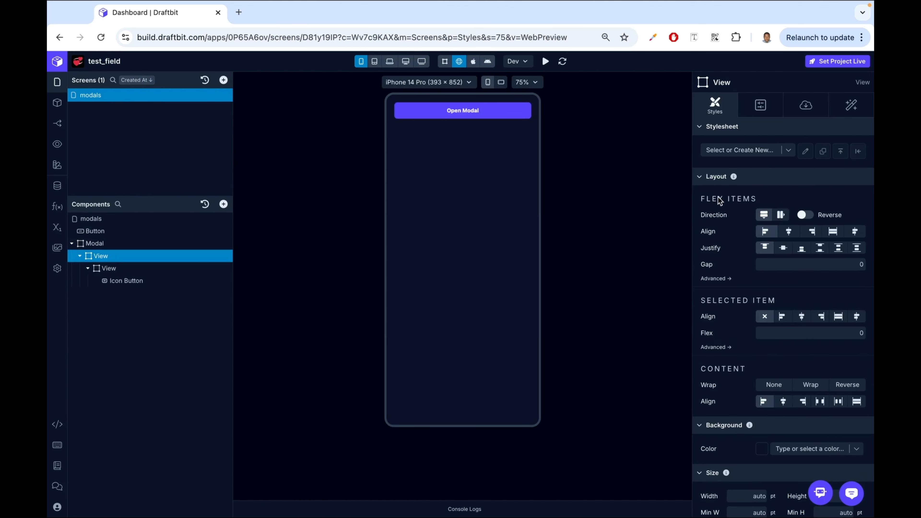
pyautogui.scroll(-2, 722, 218)
pyautogui.click(854, 296)
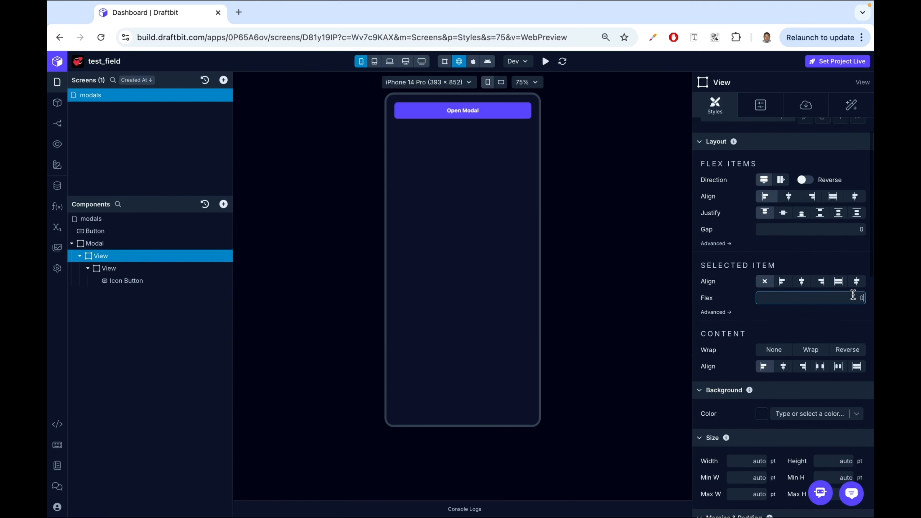
pyautogui.write('1')
pyautogui.press('Return')
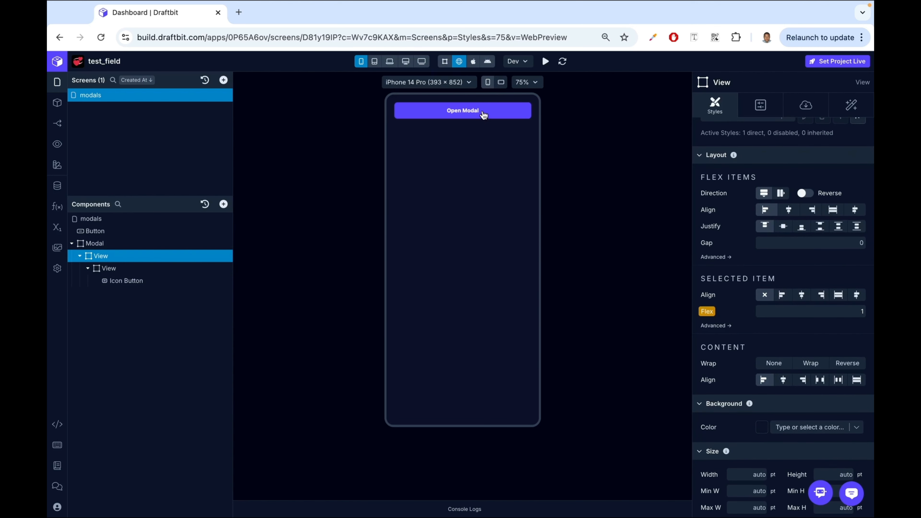
pyautogui.click(473, 112)
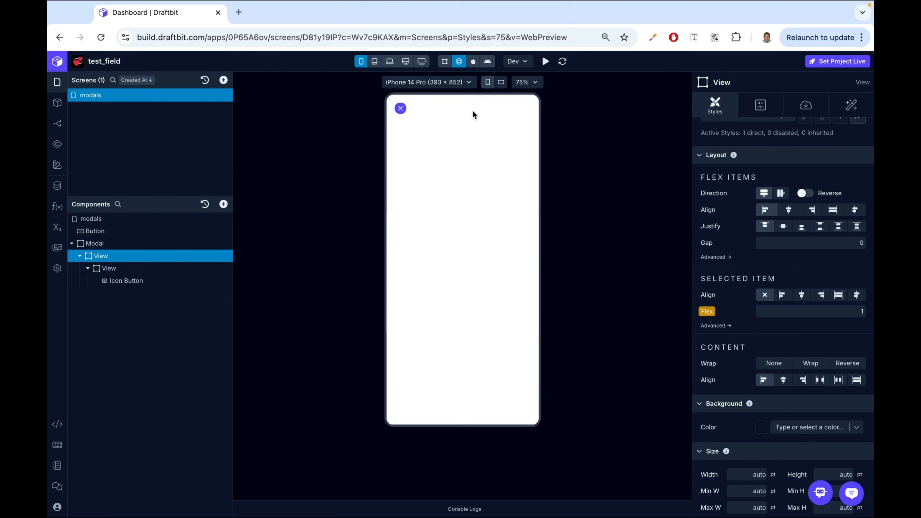
pyautogui.click(401, 109)
# - Justify the outer View's content to flex end
pyautogui.click(133, 268)
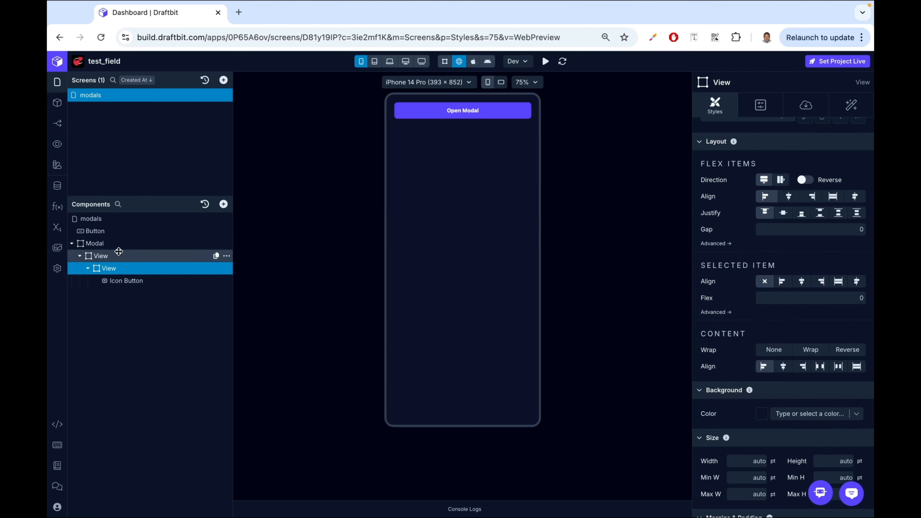
pyautogui.click(116, 254)
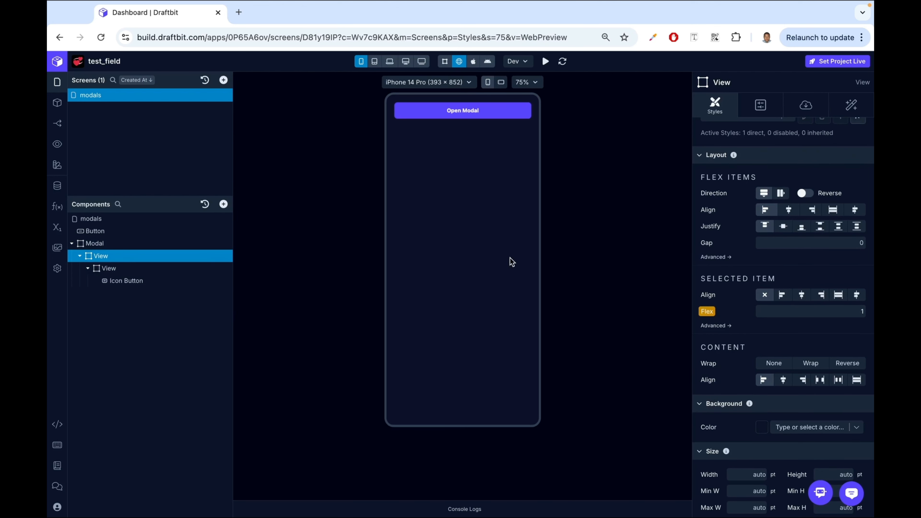
pyautogui.click(801, 228)
# - Set the inner View's background color to the Divider brand color and open the modal in the preview
pyautogui.click(117, 268)
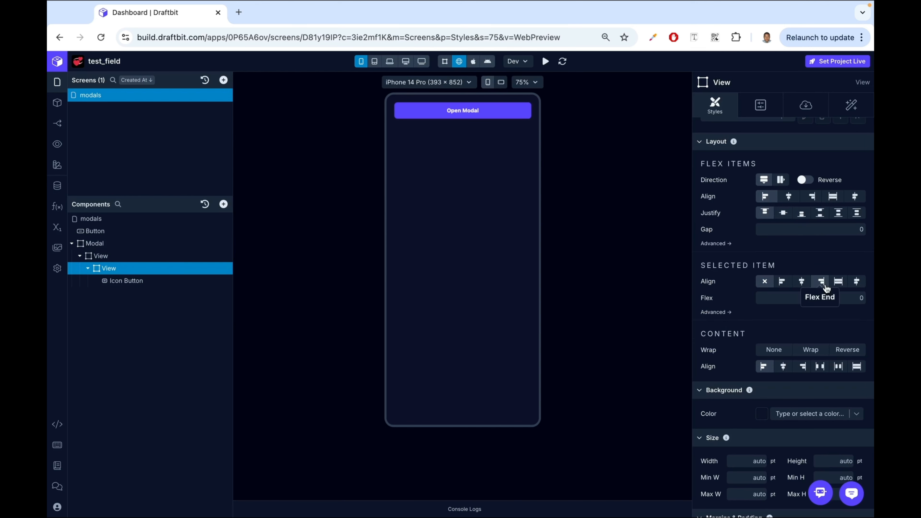
pyautogui.scroll(-6, 823, 287)
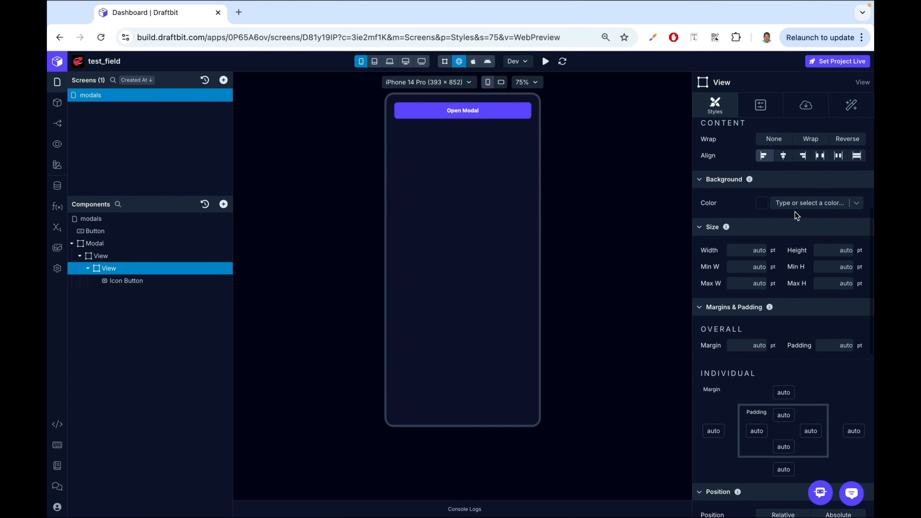
pyautogui.click(816, 207)
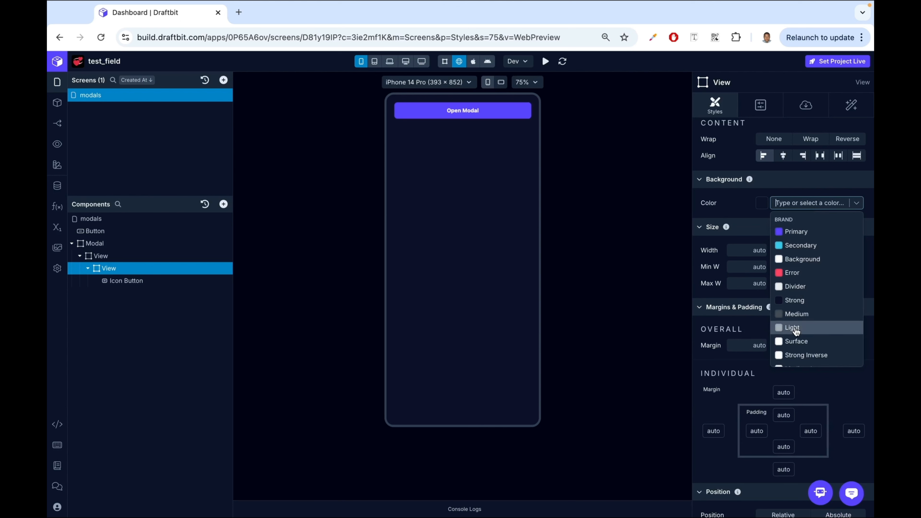
pyautogui.scroll(-1, 796, 330)
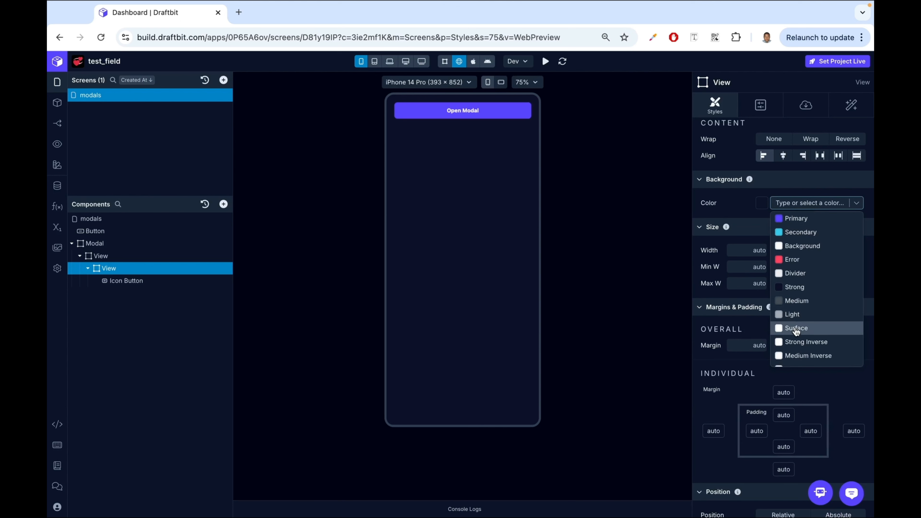
pyautogui.click(800, 274)
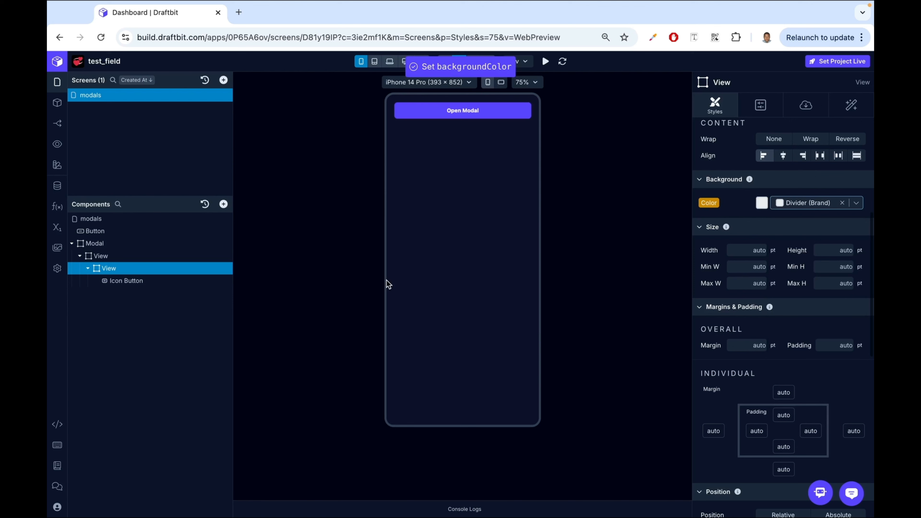
pyautogui.click(452, 116)
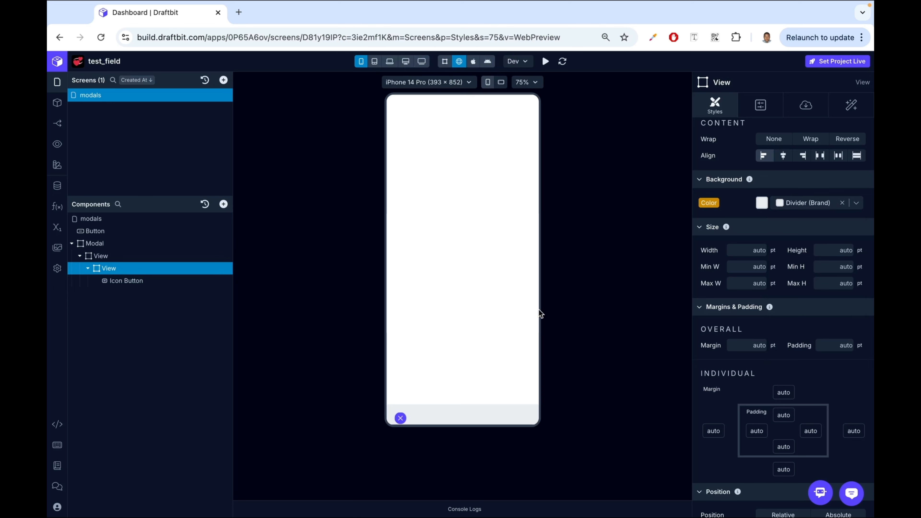
# - Set the inner View's height to 70 % and preview the modal
pyautogui.click(838, 247)
pyautogui.write('70')
pyautogui.click(860, 251)
pyautogui.click(861, 276)
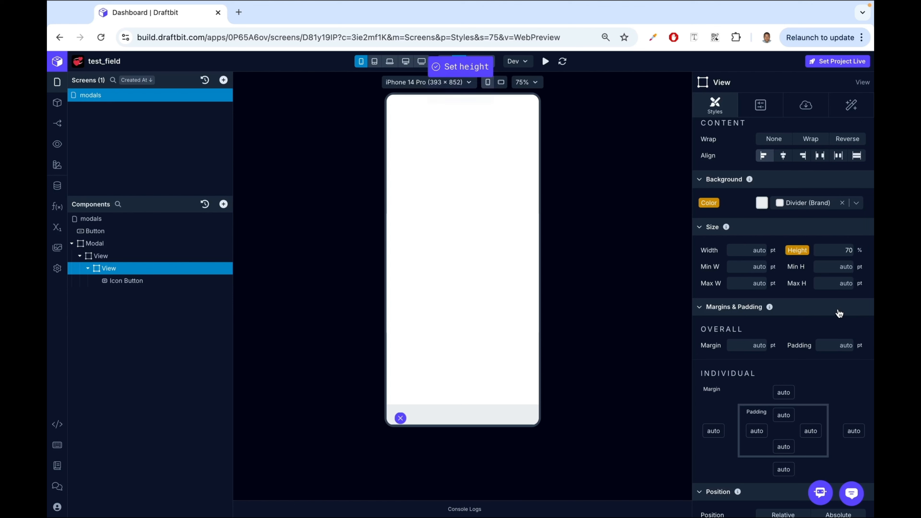
pyautogui.click(470, 116)
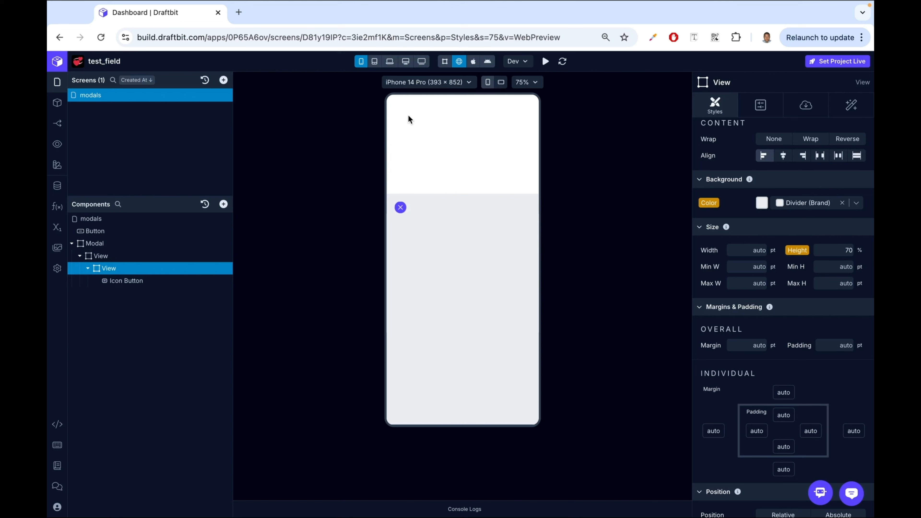
# - Make the Modal transparent and open it in the preview
pyautogui.click(98, 243)
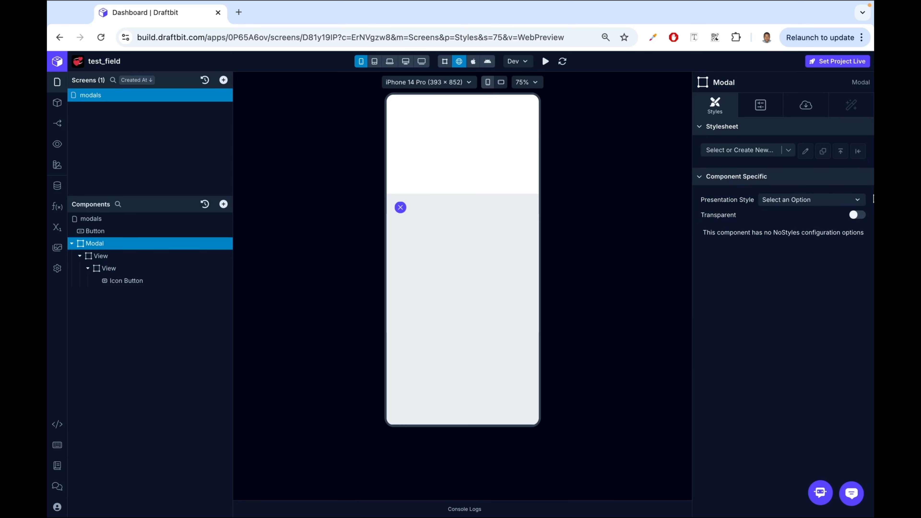
pyautogui.click(857, 215)
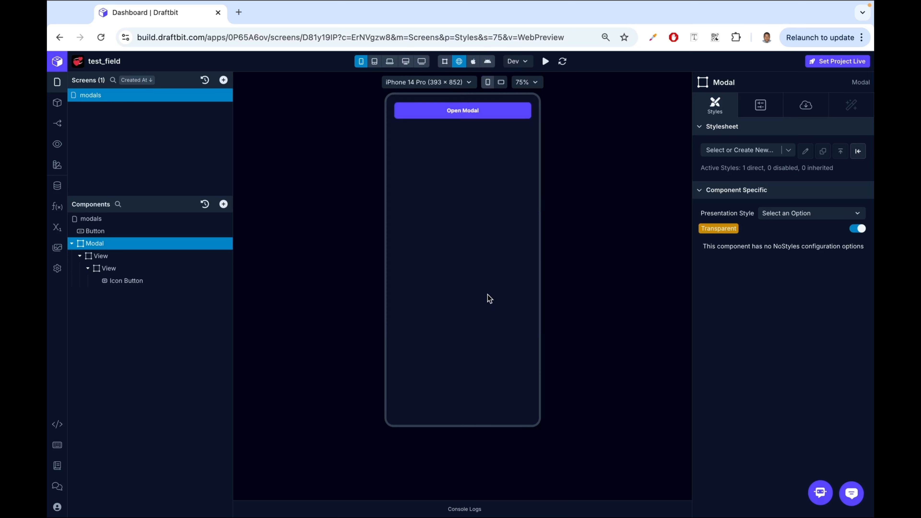
pyautogui.click(471, 110)
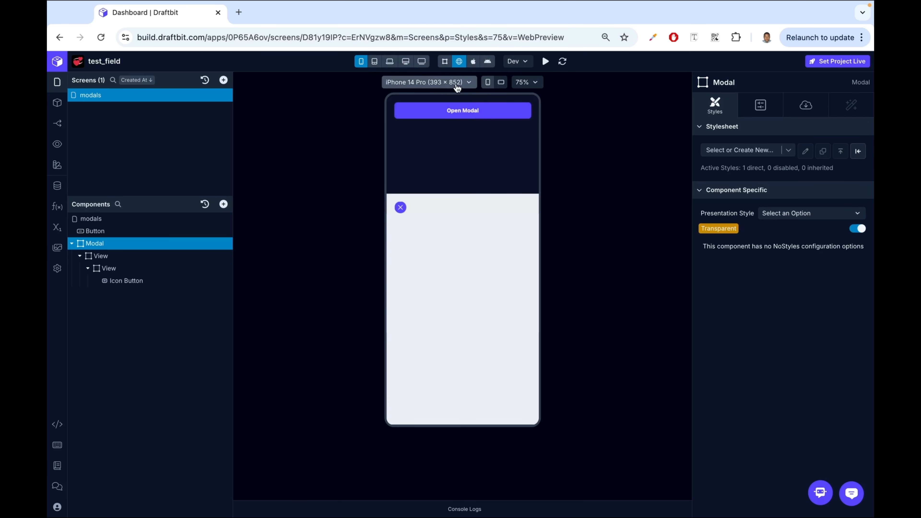
# - Round the inner View's top-left and top-right border corners with a radius of 20
pyautogui.click(118, 269)
pyautogui.scroll(-5, 852, 347)
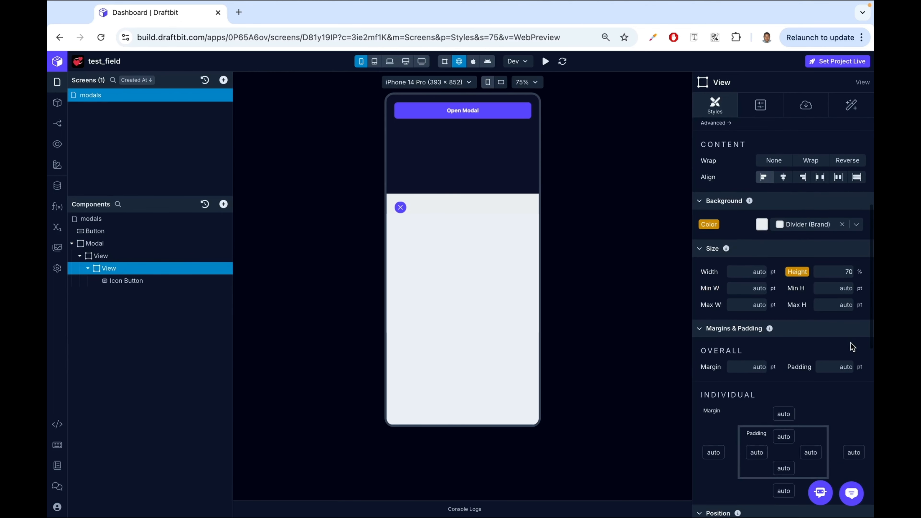
pyautogui.scroll(-8, 849, 341)
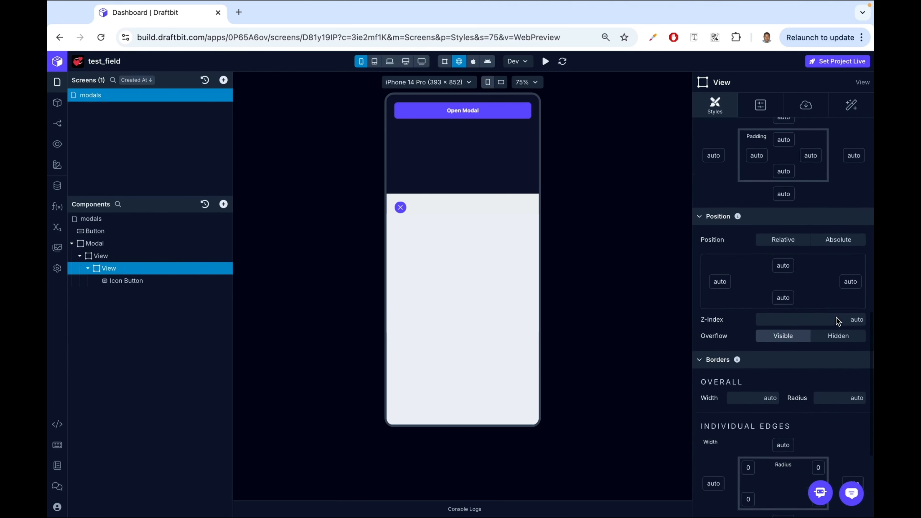
pyautogui.scroll(-2, 837, 320)
pyautogui.click(834, 343)
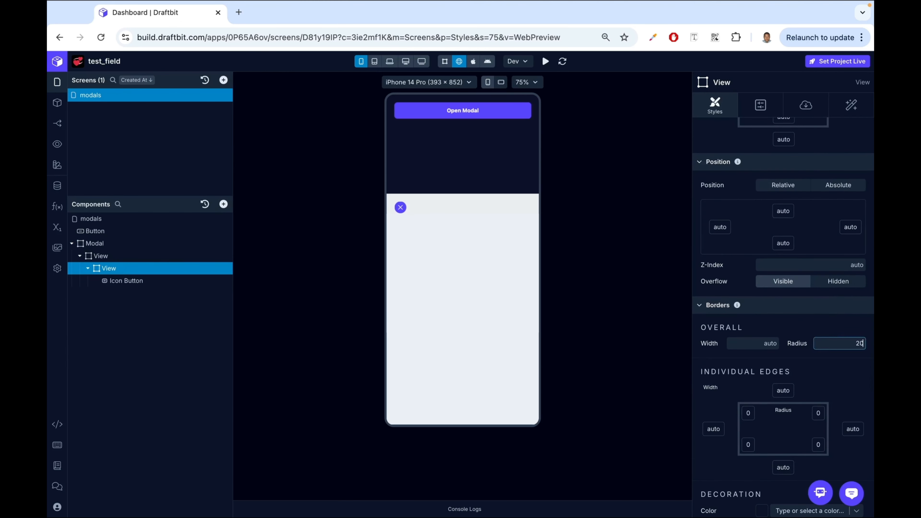
pyautogui.scroll(-4, 732, 398)
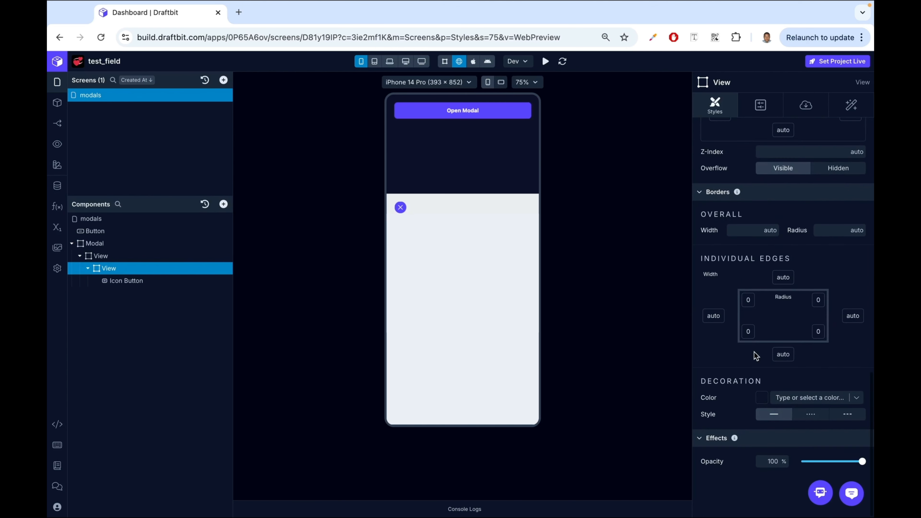
pyautogui.click(750, 301)
pyautogui.write('20')
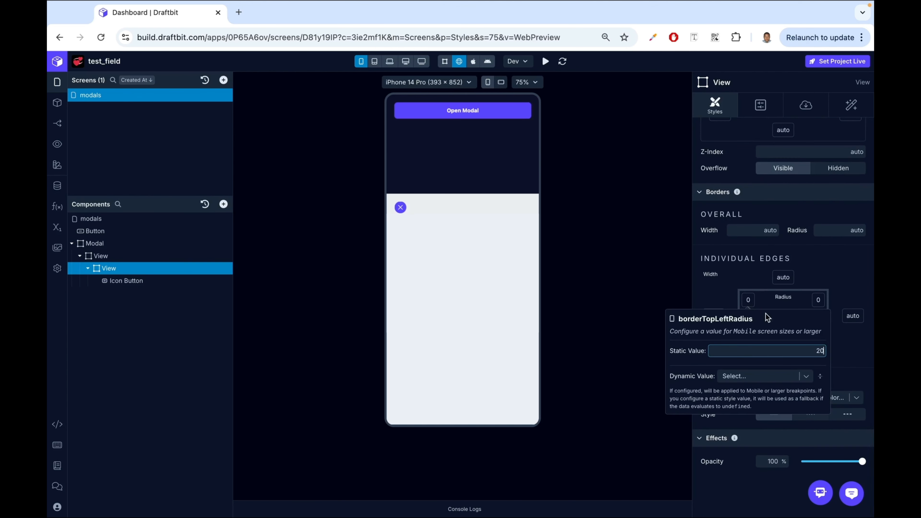
pyautogui.press('Return')
pyautogui.click(818, 301)
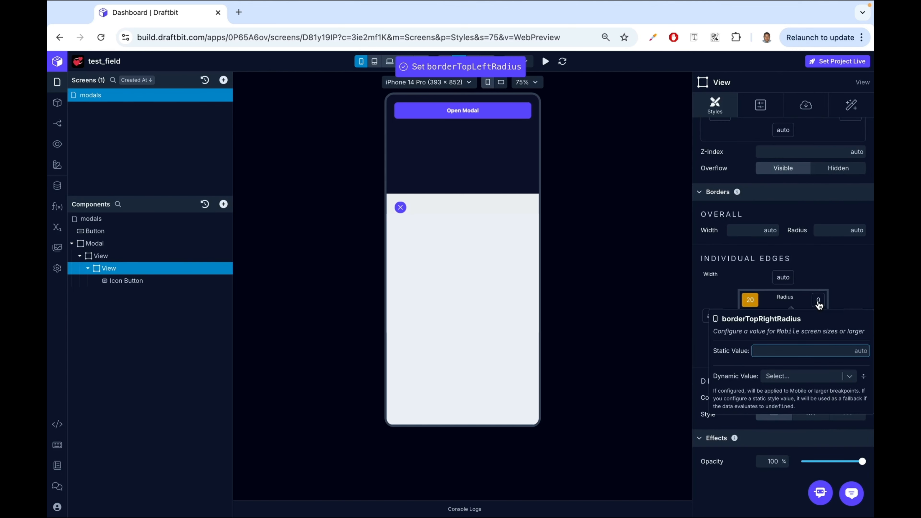
pyautogui.write('20')
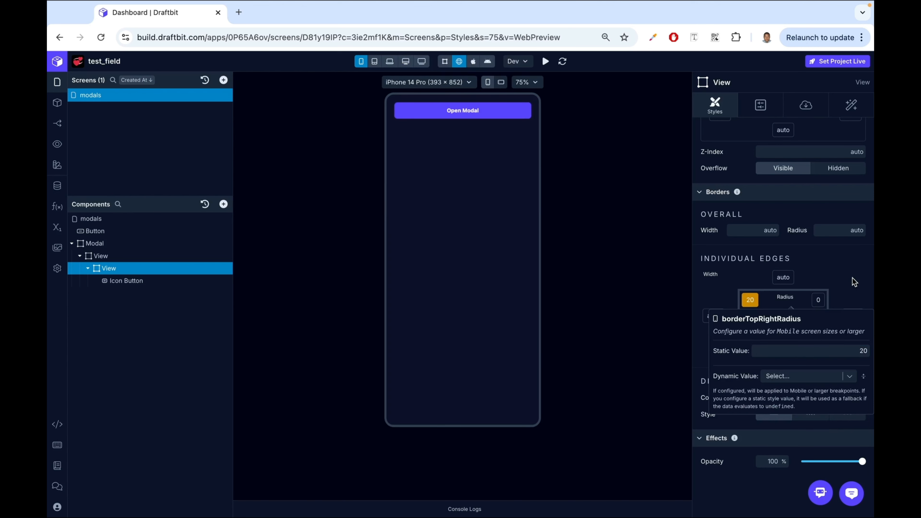
pyautogui.click(855, 283)
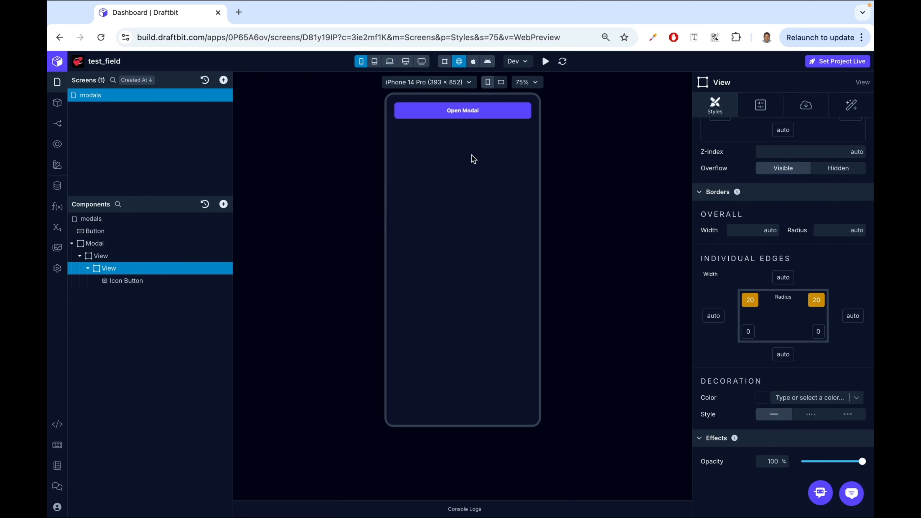
# - Open and close the modal in the preview to check the rounded corners
pyautogui.click(476, 112)
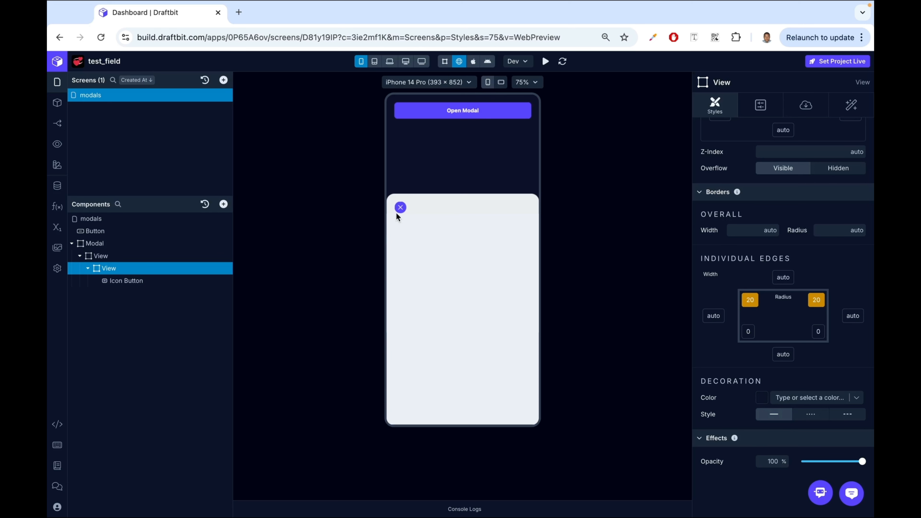
pyautogui.click(400, 207)
pyautogui.click(455, 117)
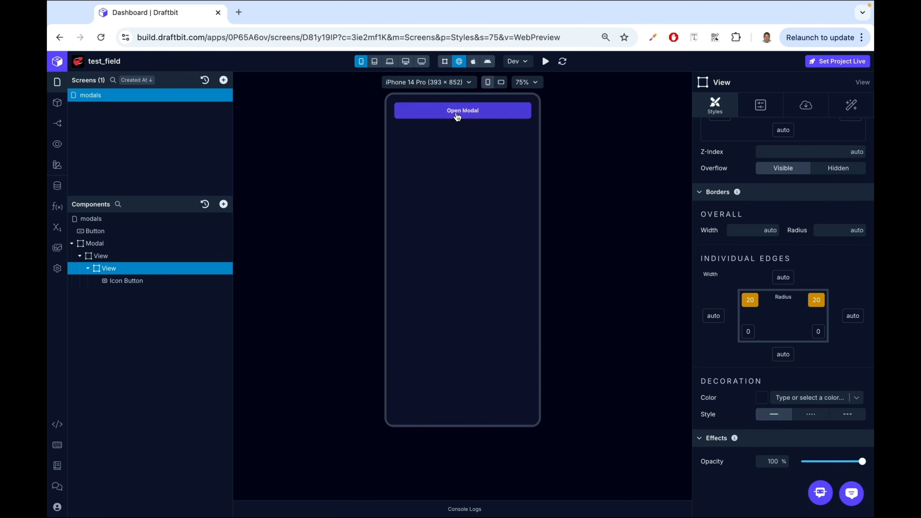
pyautogui.click(403, 210)
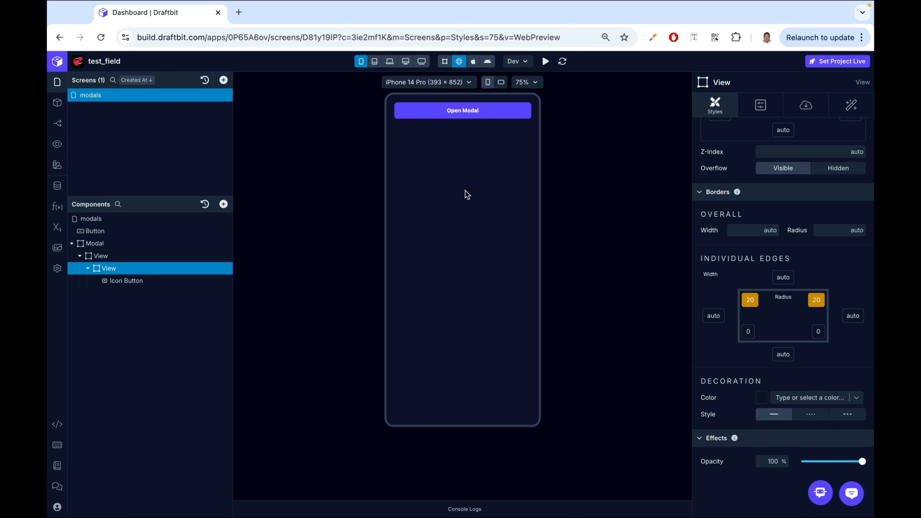
pyautogui.click(469, 114)
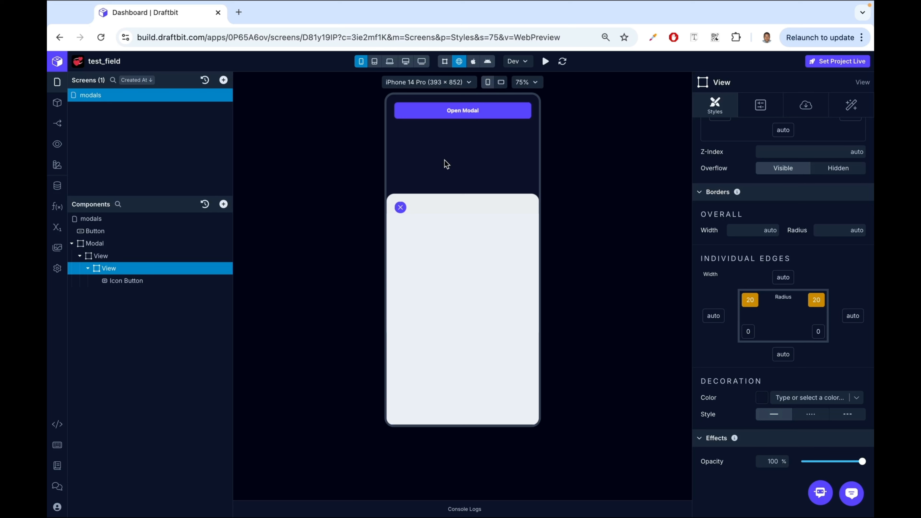
pyautogui.click(400, 207)
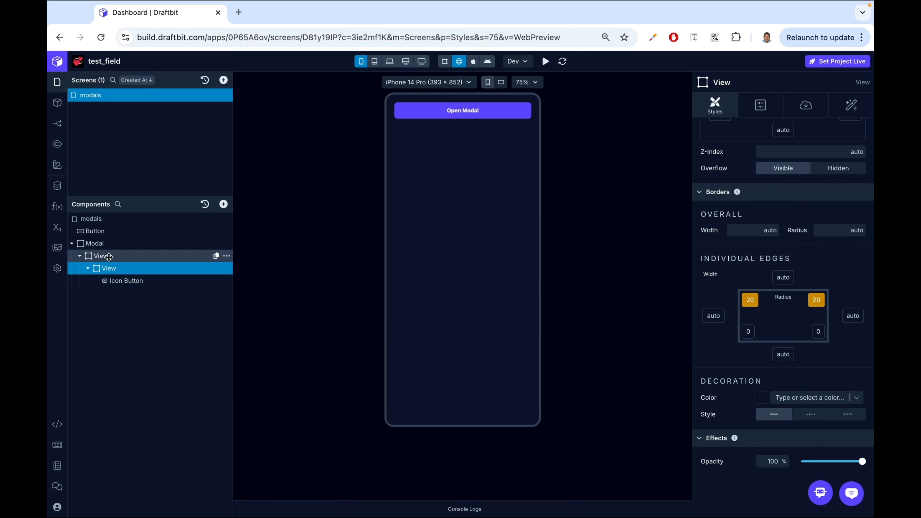
# - Add a Touchable inside the outer View and move it above the inner View
pyautogui.click(109, 257)
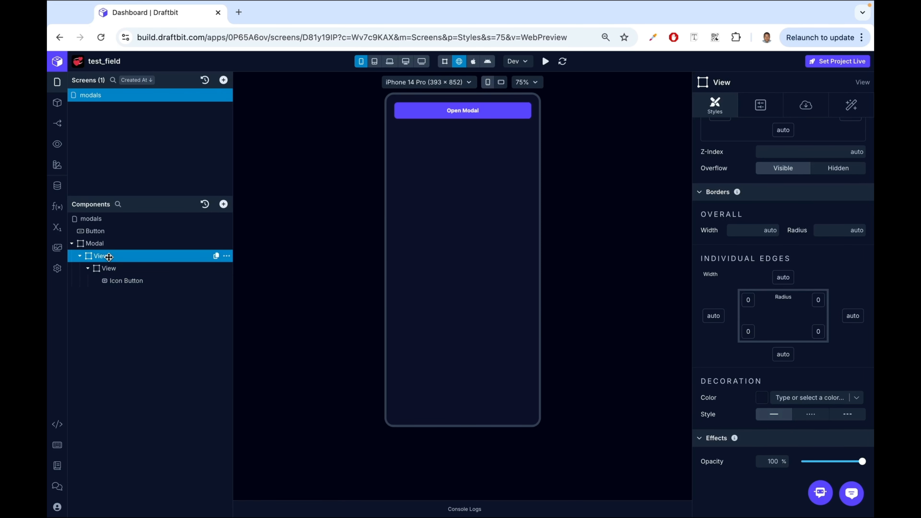
pyautogui.click(224, 204)
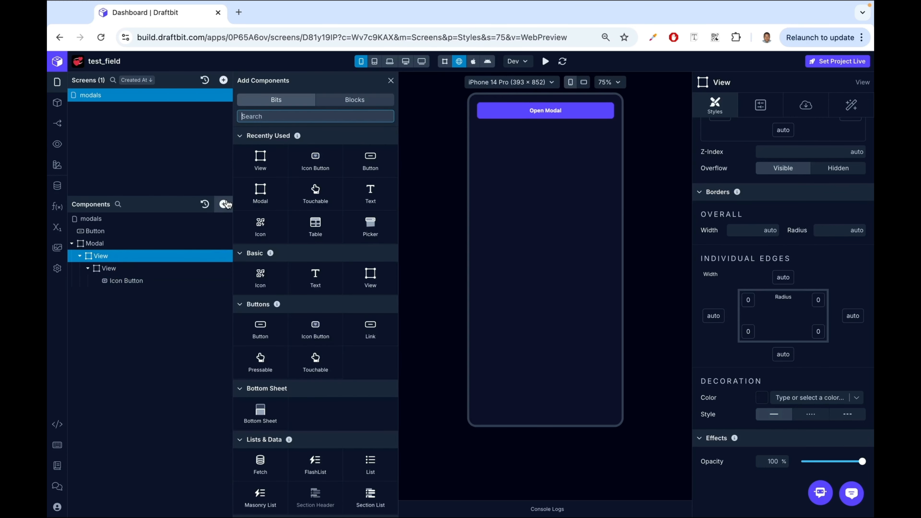
pyautogui.click(328, 202)
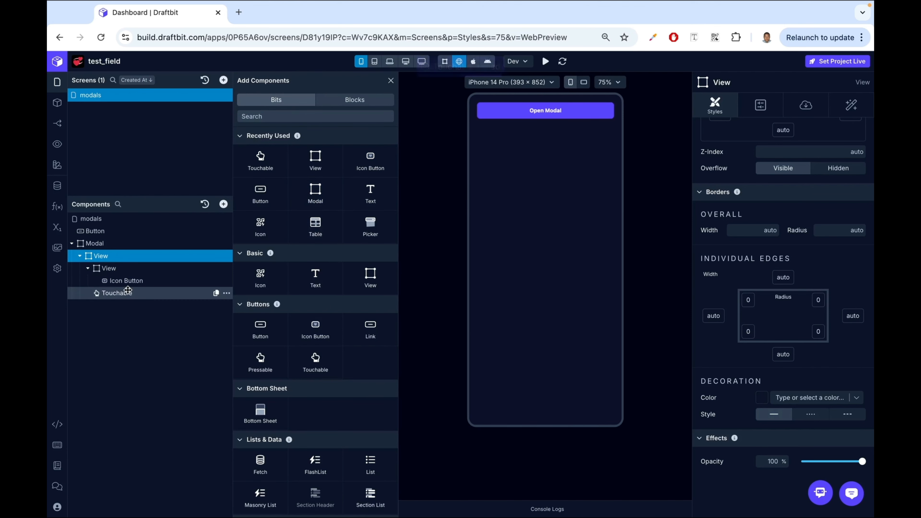
pyautogui.click(391, 81)
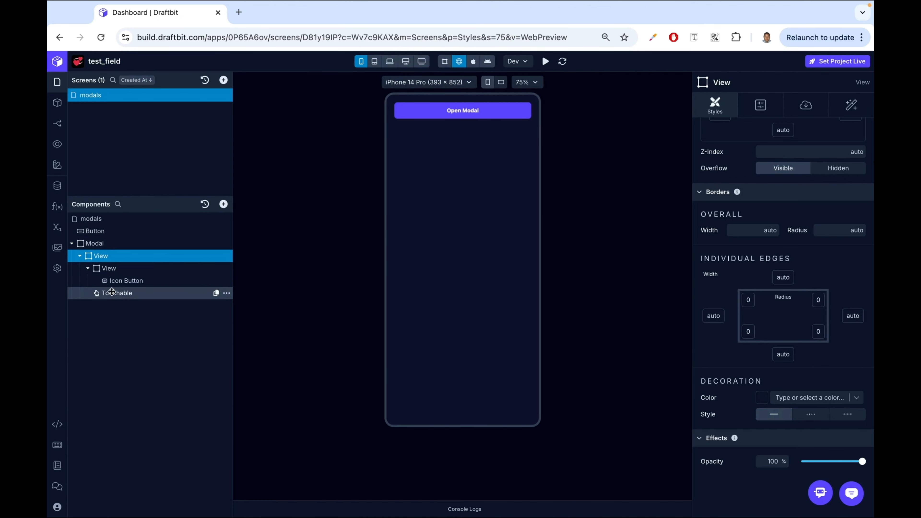
pyautogui.click(113, 293)
pyautogui.moveTo(128, 293); pyautogui.dragTo(127, 261)
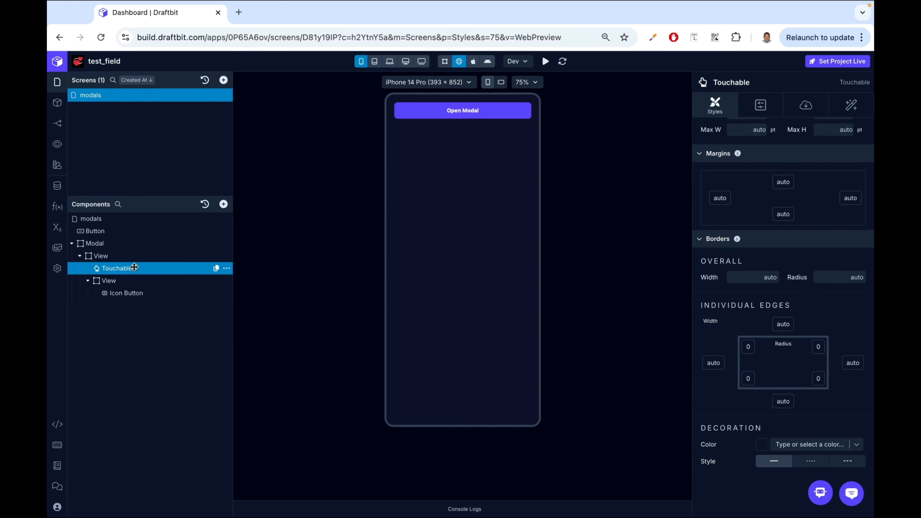
# - Set the Touchable's height to 30 % and open the modal in the preview
pyautogui.click(850, 105)
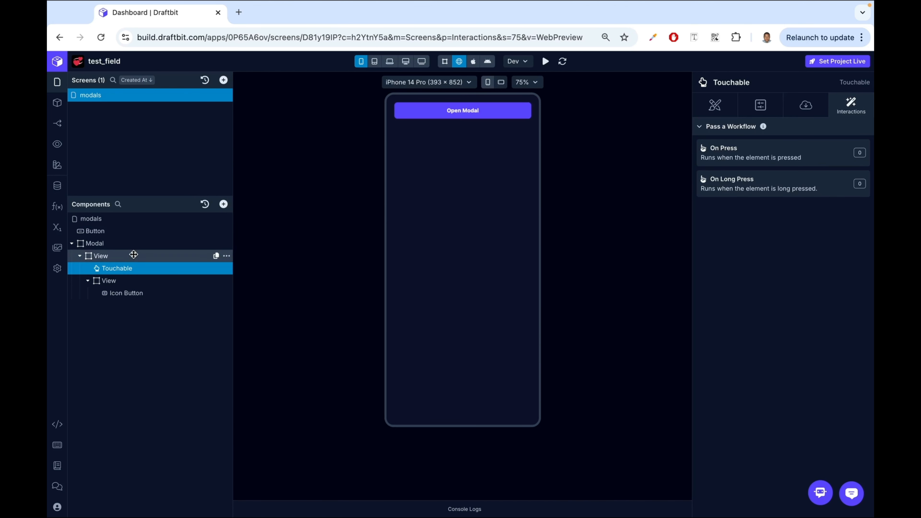
pyautogui.click(133, 256)
pyautogui.click(488, 115)
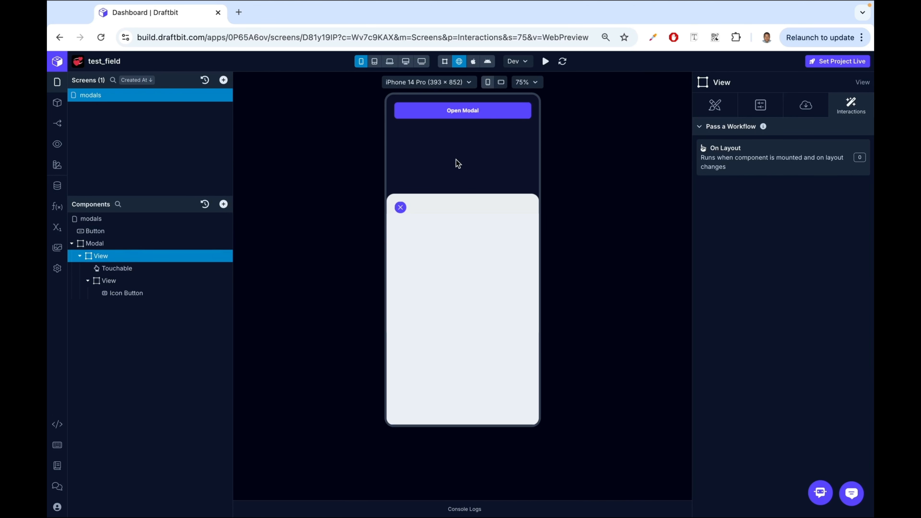
pyautogui.click(109, 267)
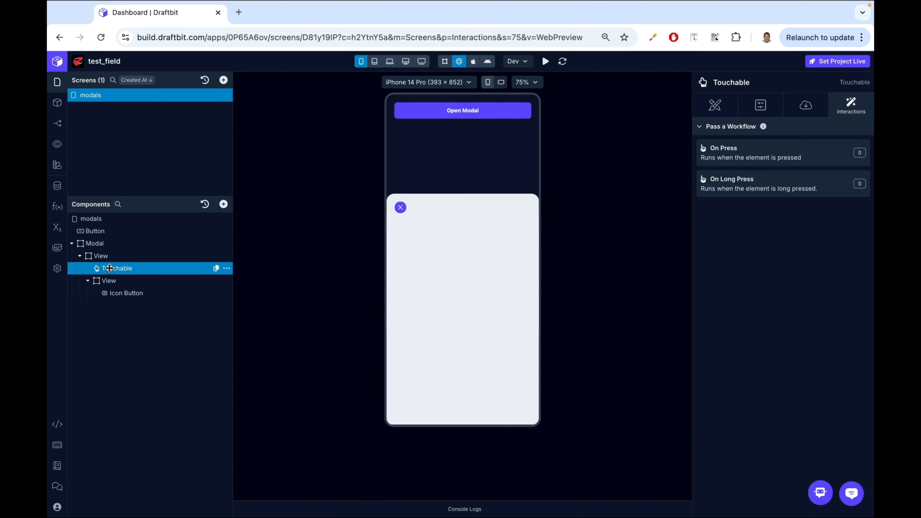
pyautogui.click(715, 105)
pyautogui.scroll(-1, 833, 206)
pyautogui.click(837, 223)
pyautogui.write('30')
pyautogui.click(860, 224)
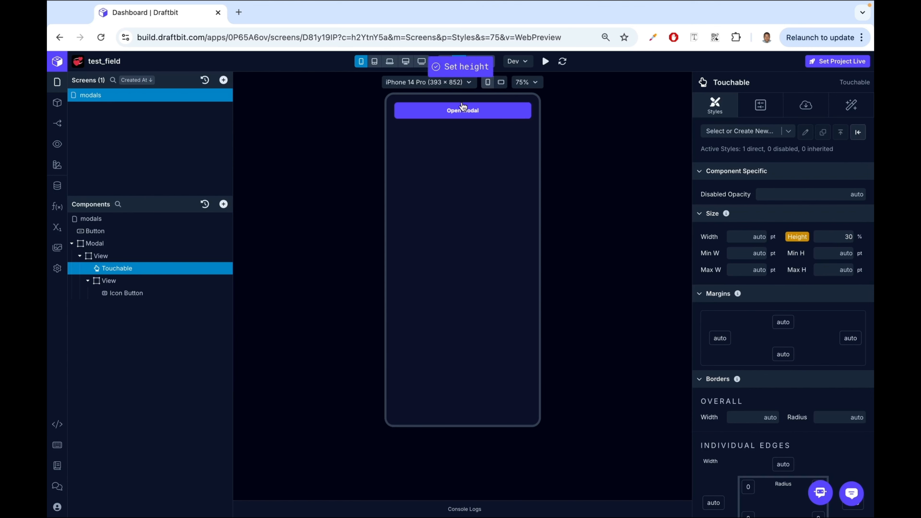
pyautogui.click(443, 116)
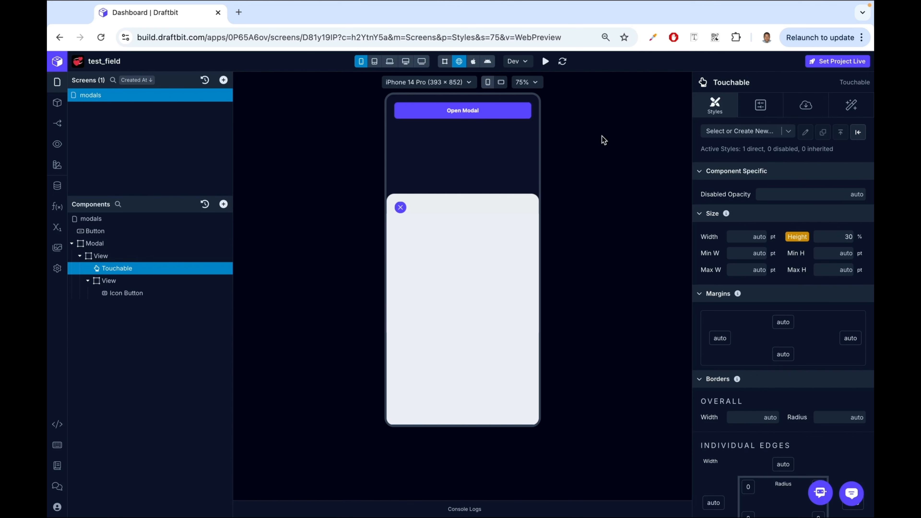
# - Give the Touchable an On Press Set Variable action that sets openModal to false
pyautogui.click(848, 109)
pyautogui.click(752, 156)
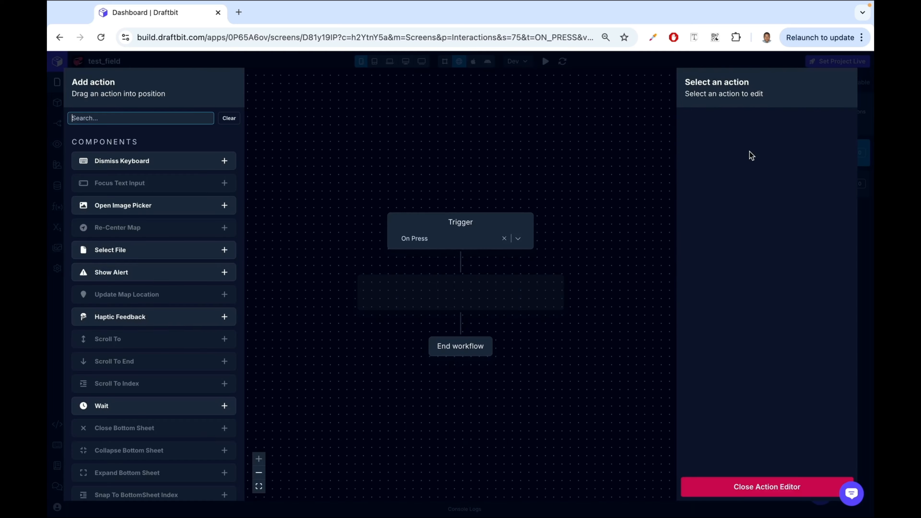
pyautogui.click(126, 119)
pyautogui.write('set')
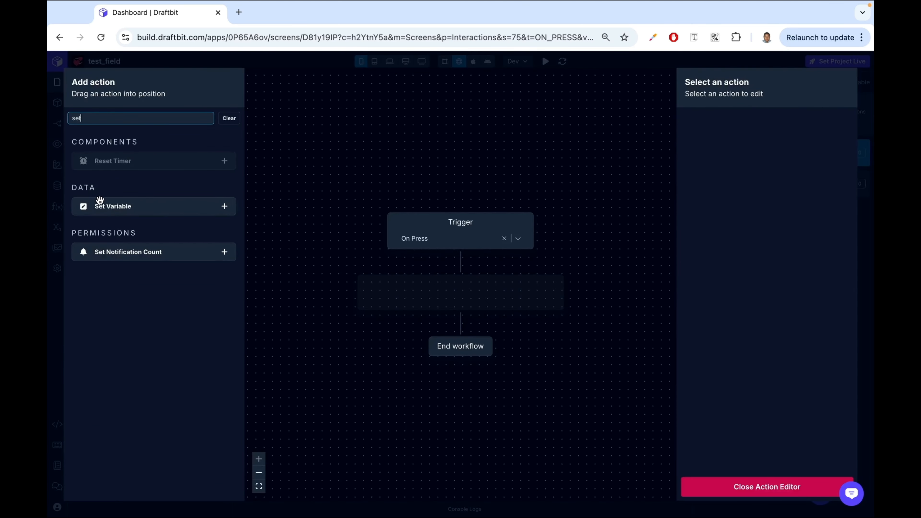
pyautogui.moveTo(96, 202); pyautogui.dragTo(412, 295)
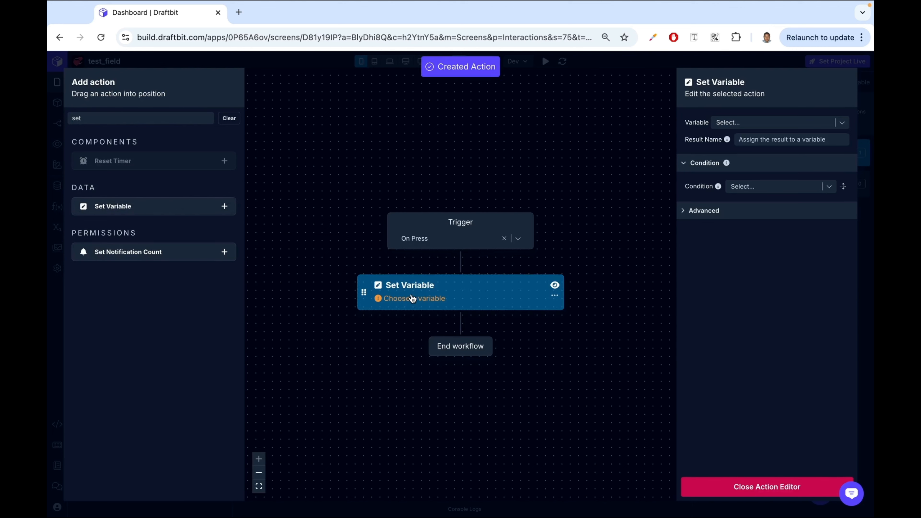
pyautogui.click(814, 121)
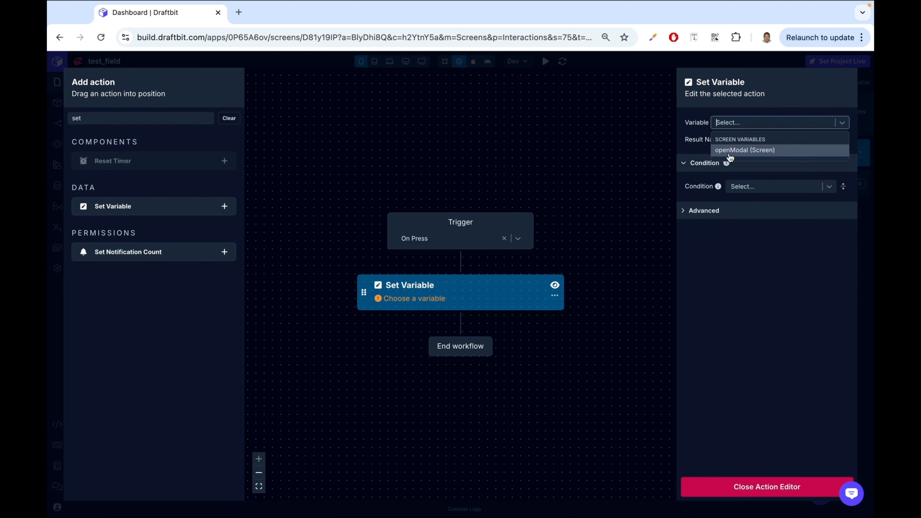
pyautogui.click(740, 150)
pyautogui.click(760, 139)
pyautogui.write('false')
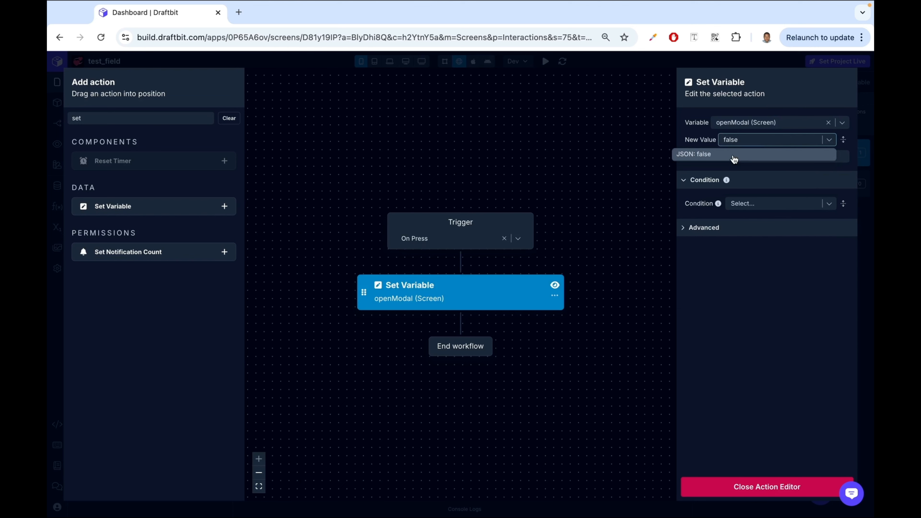
pyautogui.click(735, 159)
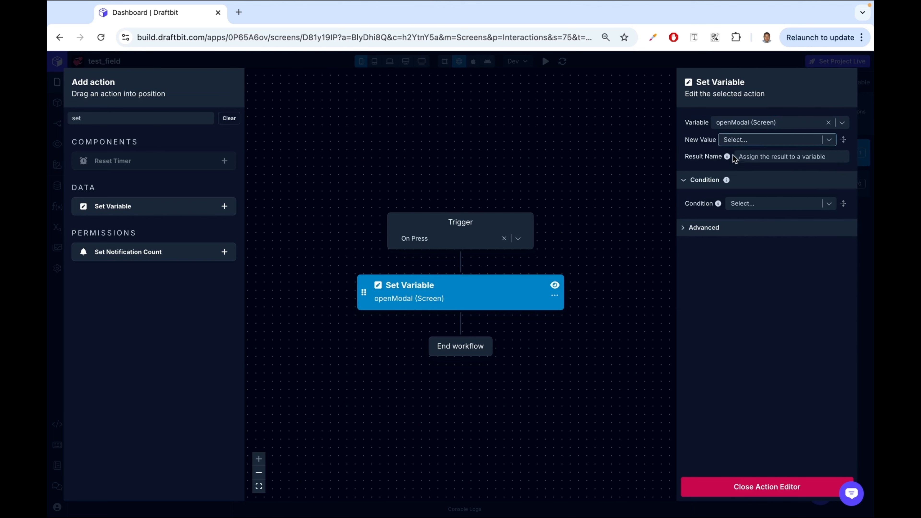
pyautogui.click(747, 483)
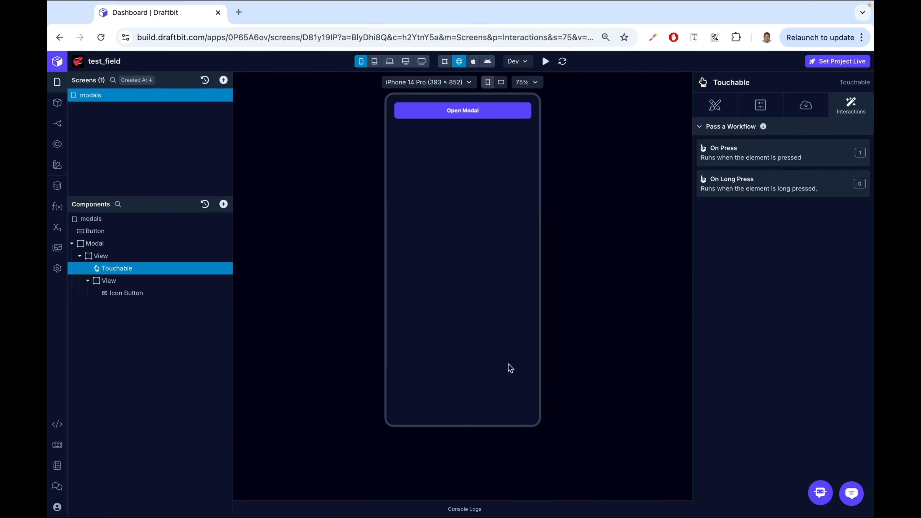
# - Test the modal in the preview by opening it and closing it with the icon and the area above
pyautogui.click(449, 117)
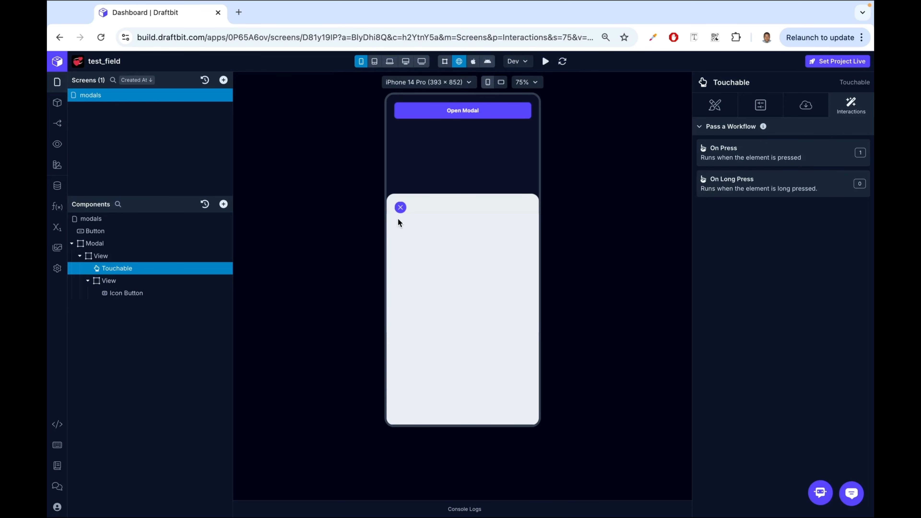
pyautogui.click(401, 210)
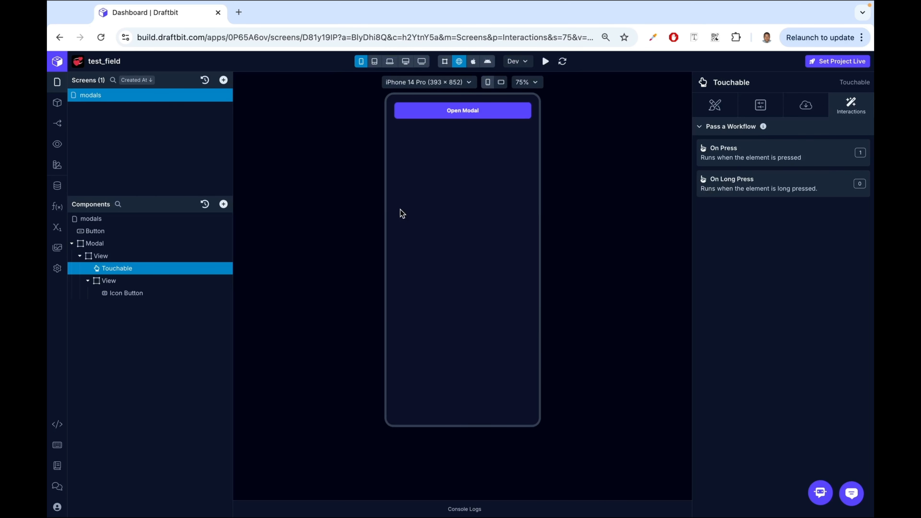
pyautogui.click(470, 110)
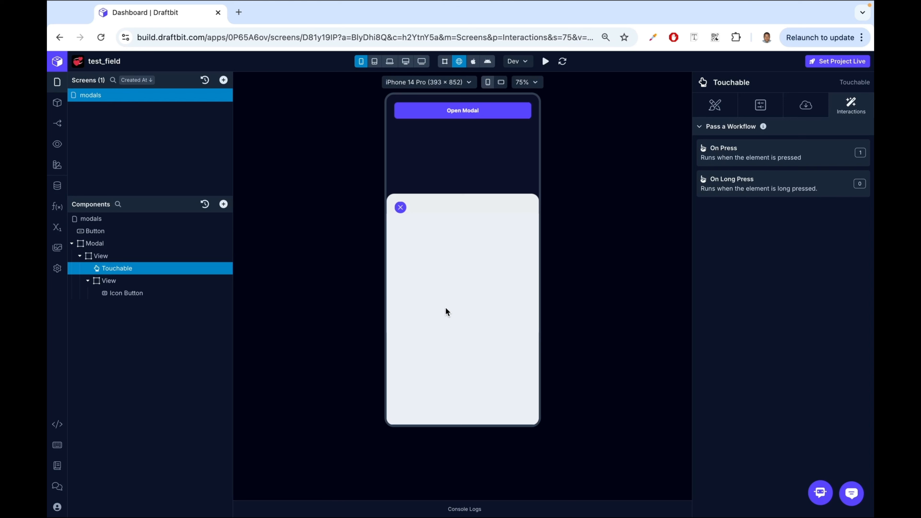
pyautogui.click(471, 145)
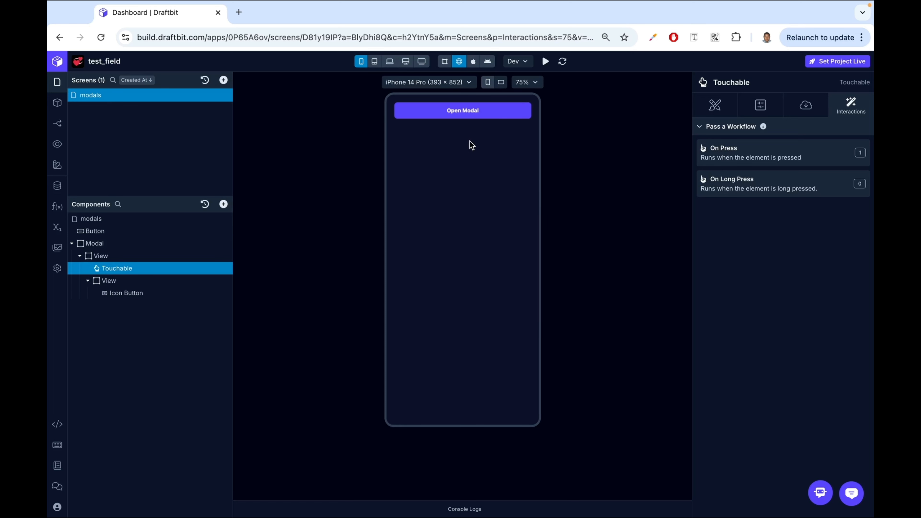
# - Set the Modal's Animation Type to slide and test opening and closing the modal in the preview
pyautogui.click(133, 243)
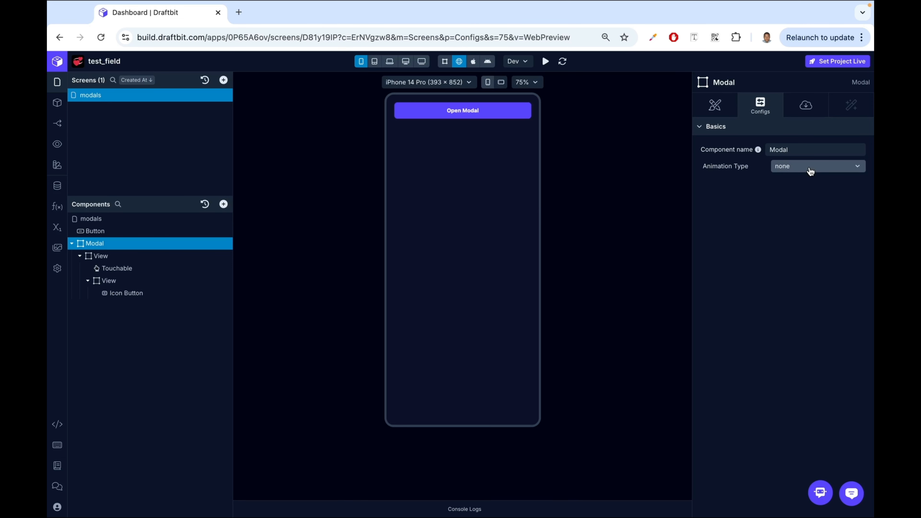
pyautogui.click(438, 113)
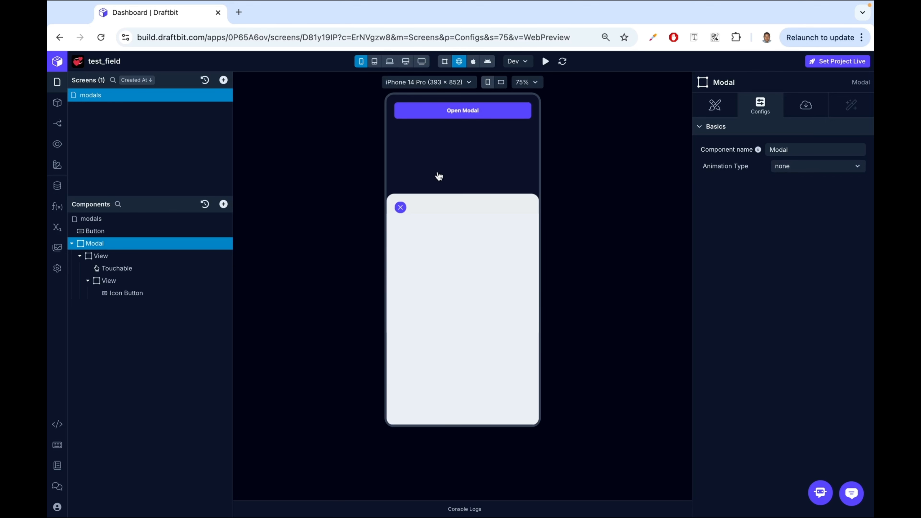
pyautogui.click(401, 207)
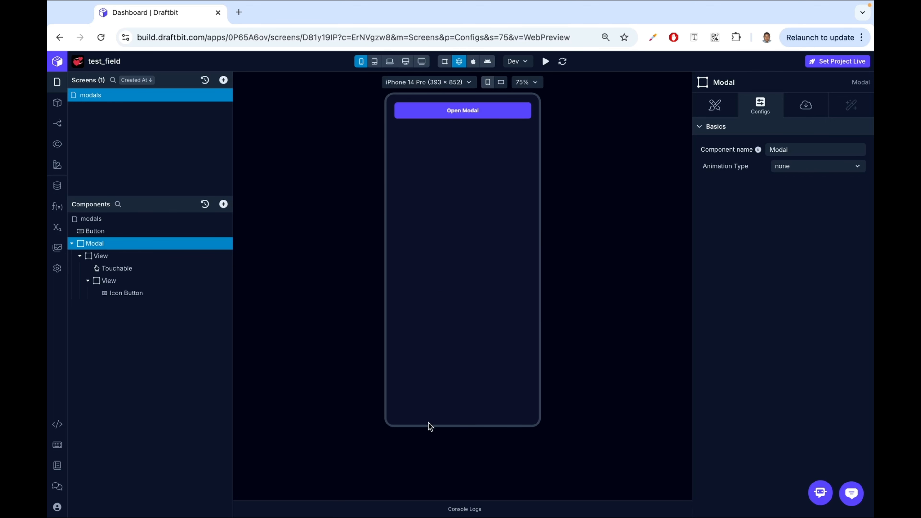
pyautogui.click(825, 171)
pyautogui.click(798, 184)
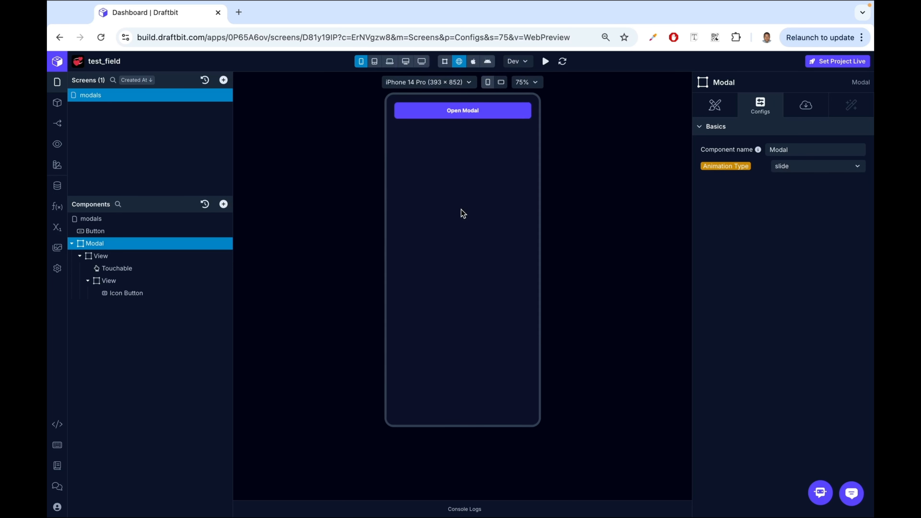
pyautogui.click(459, 112)
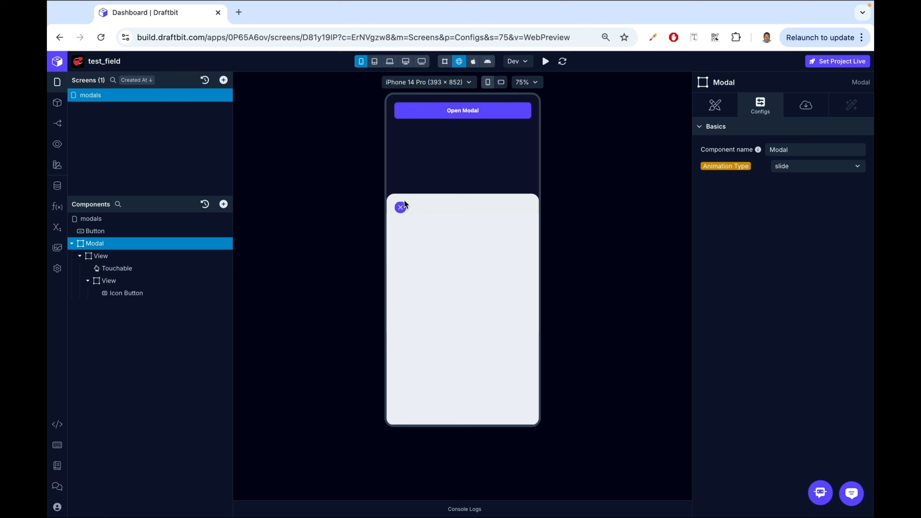
pyautogui.click(401, 207)
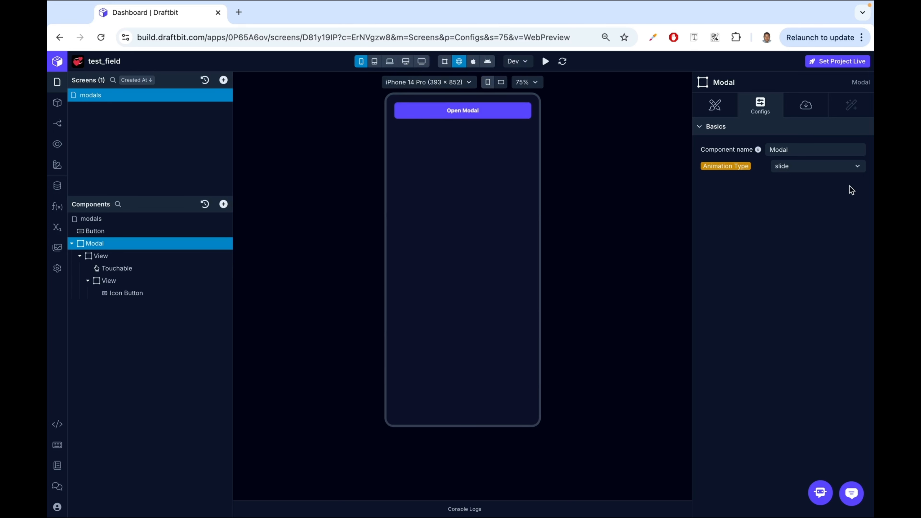
# - Change the Modal's Animation Type to fade and open and close the modal in the preview
pyautogui.click(852, 167)
pyautogui.click(800, 206)
pyautogui.click(462, 114)
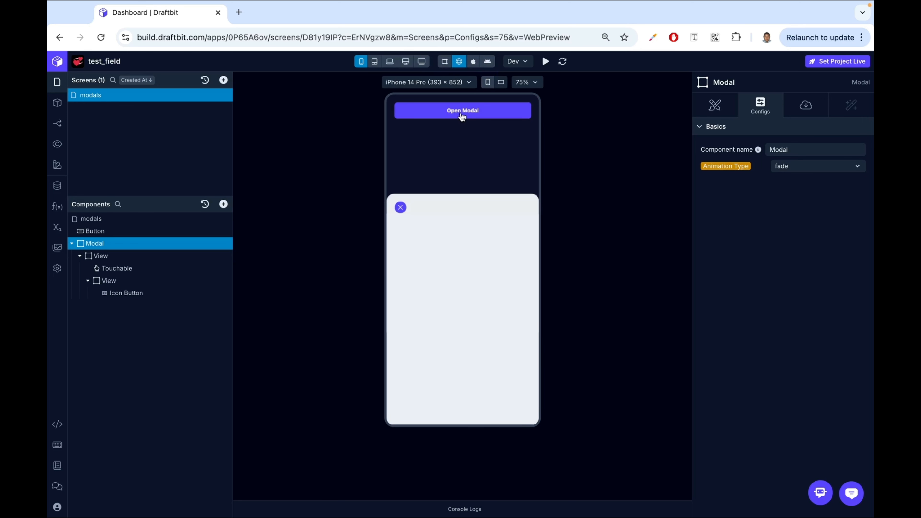
pyautogui.click(401, 208)
# - Set the Modal's Animation Type back to none and test opening and closing the modal twice
pyautogui.click(841, 169)
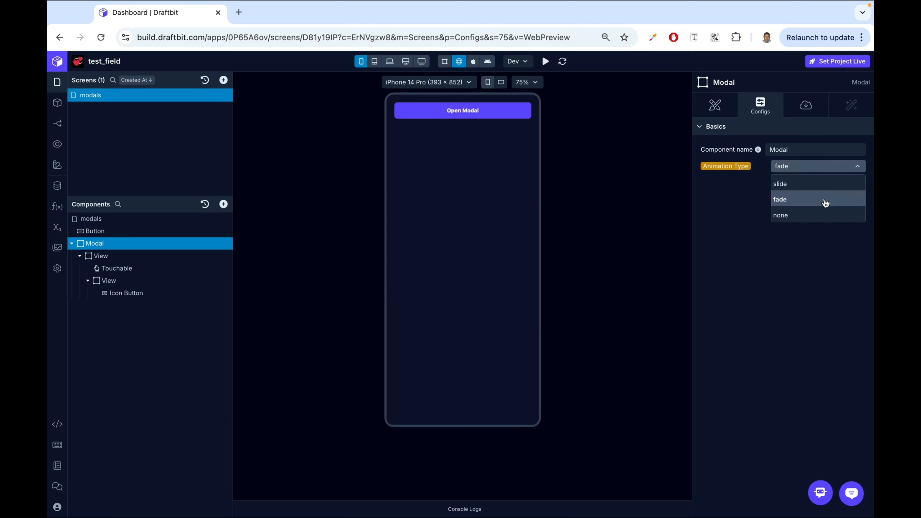
pyautogui.click(823, 215)
pyautogui.click(470, 115)
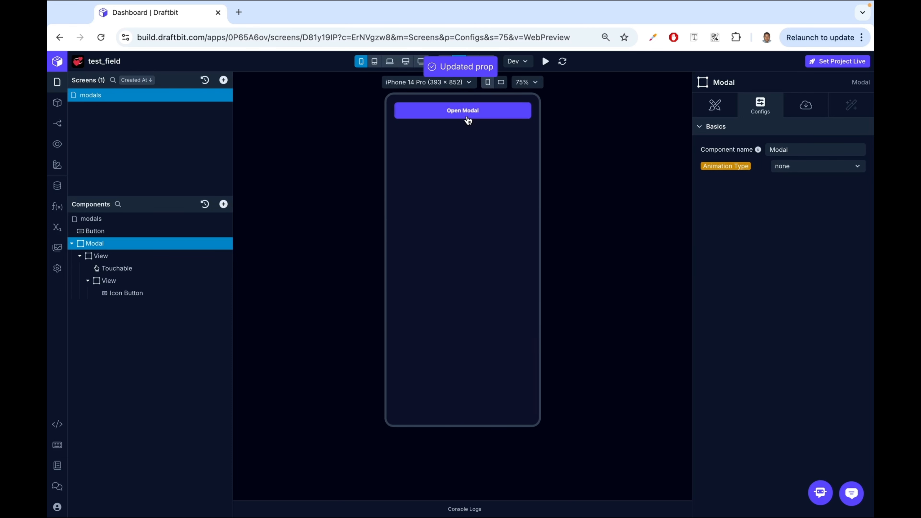
pyautogui.click(400, 207)
pyautogui.click(454, 115)
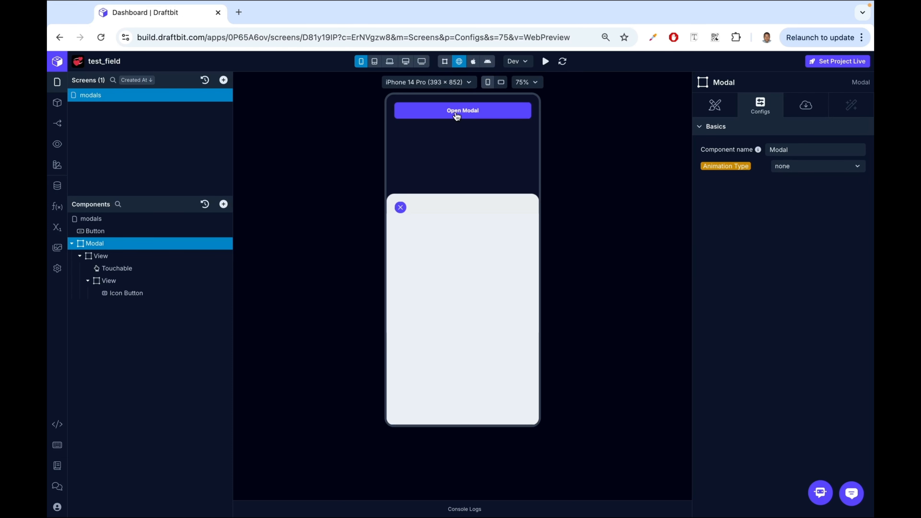
pyautogui.click(400, 207)
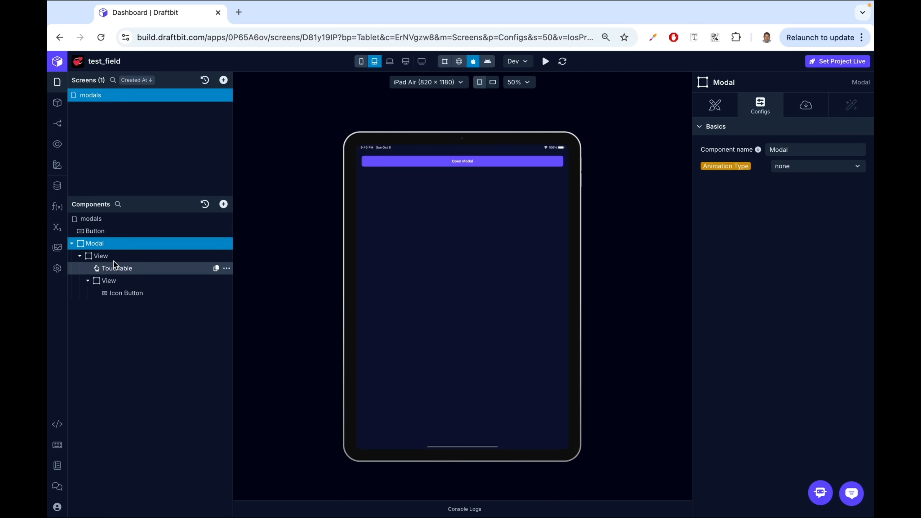
# - Set the Modal's Presentation Style to fullScreen and open and close the modal in the iPad preview
pyautogui.click(718, 106)
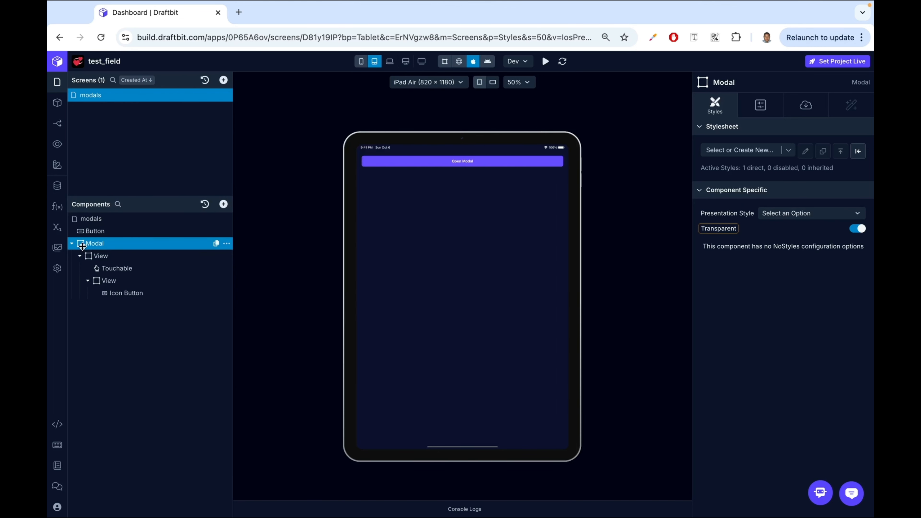
pyautogui.moveTo(743, 166)
pyautogui.click(793, 218)
pyautogui.click(790, 230)
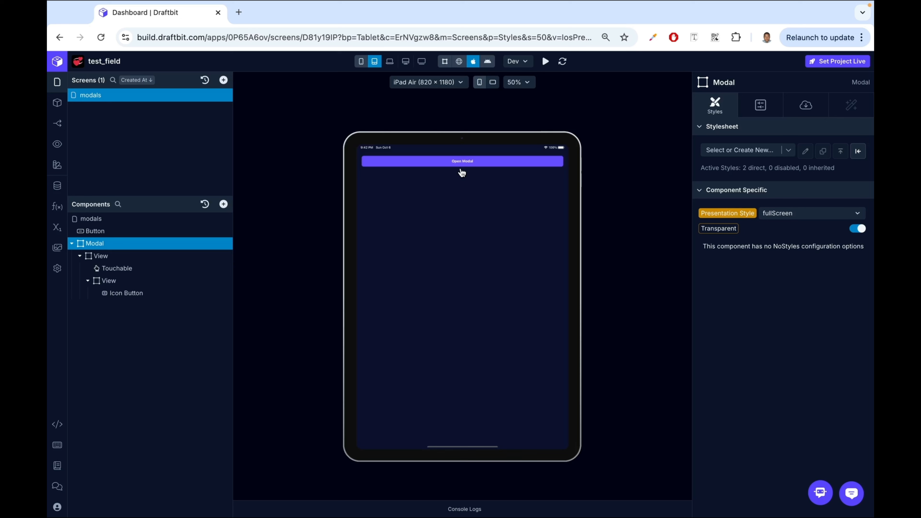
pyautogui.click(464, 162)
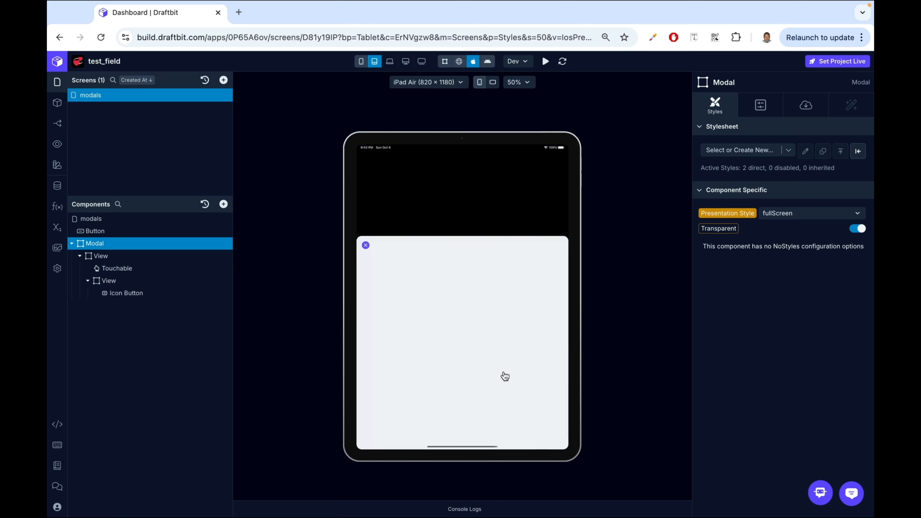
pyautogui.click(366, 247)
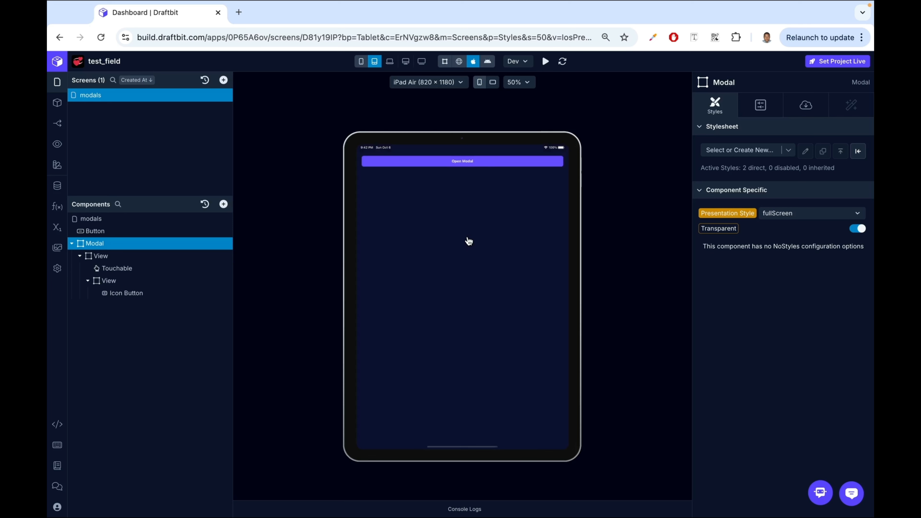
# - Change the Modal's Presentation Style to overFullScreen and open the modal in the preview
pyautogui.click(820, 212)
pyautogui.click(783, 278)
pyautogui.click(471, 166)
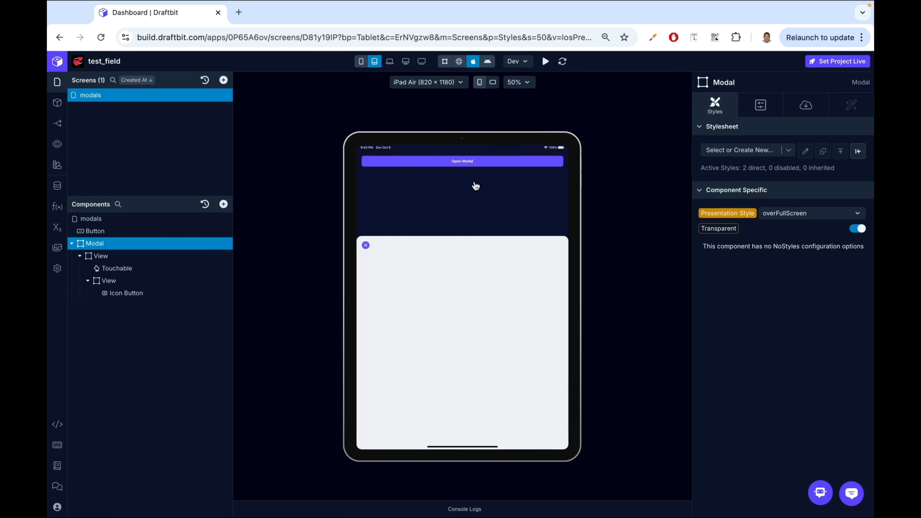
# - Change the Modal's Presentation Style to pageSheet and open the modal in the preview
pyautogui.click(809, 213)
pyautogui.click(795, 250)
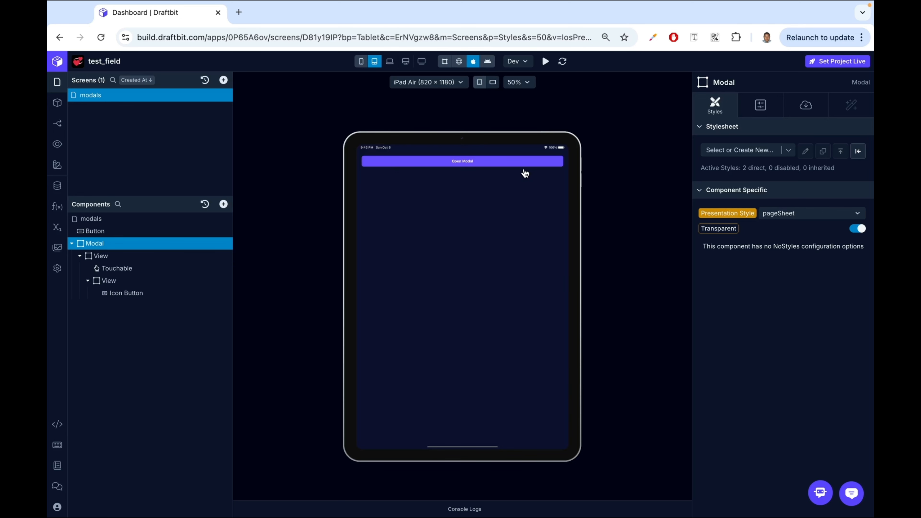
pyautogui.click(473, 165)
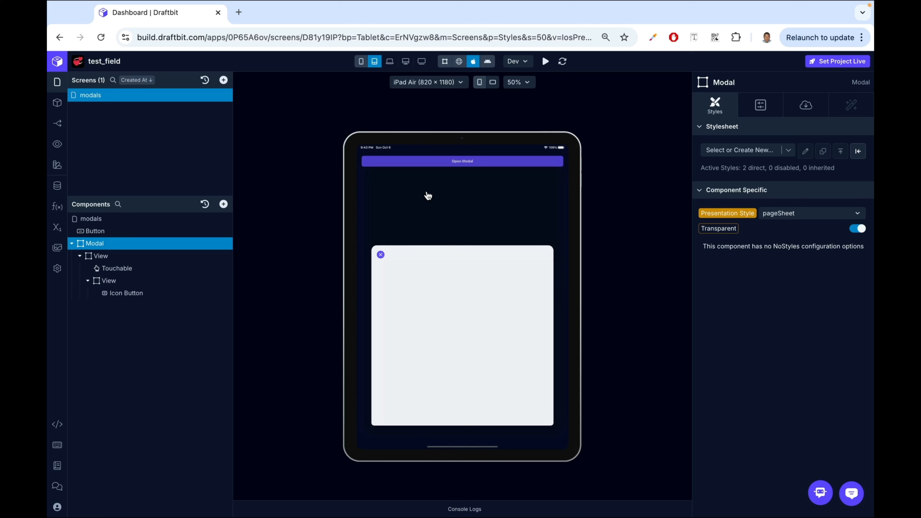
# - Set the Modal's Presentation Style to formSheet and open and close the modal in the preview
pyautogui.click(806, 218)
pyautogui.click(790, 259)
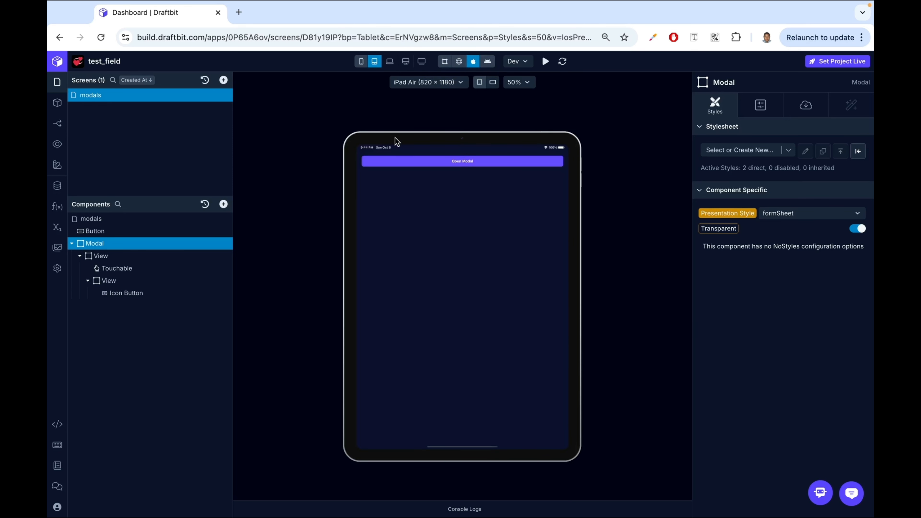
pyautogui.click(418, 166)
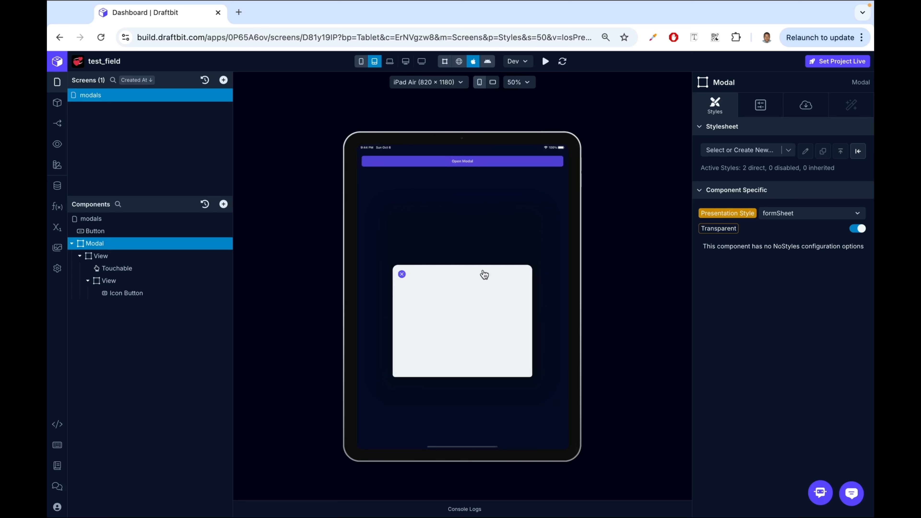
pyautogui.click(402, 274)
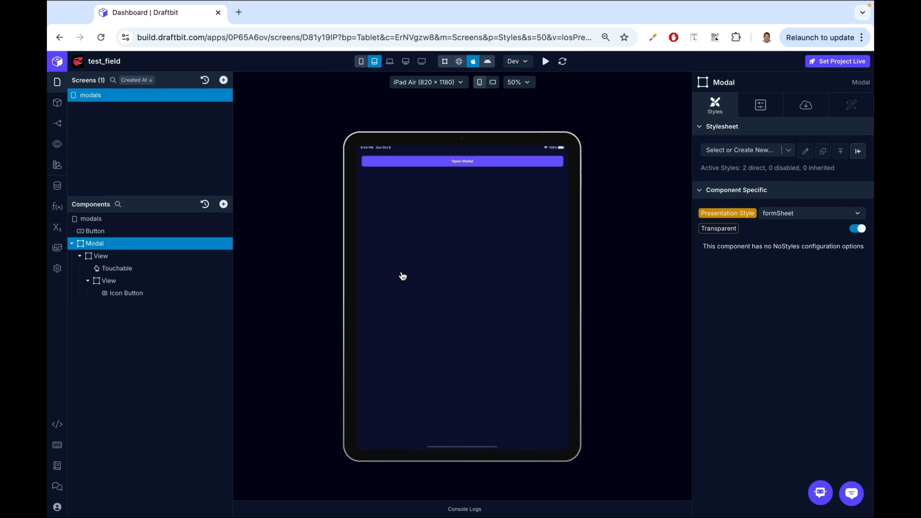